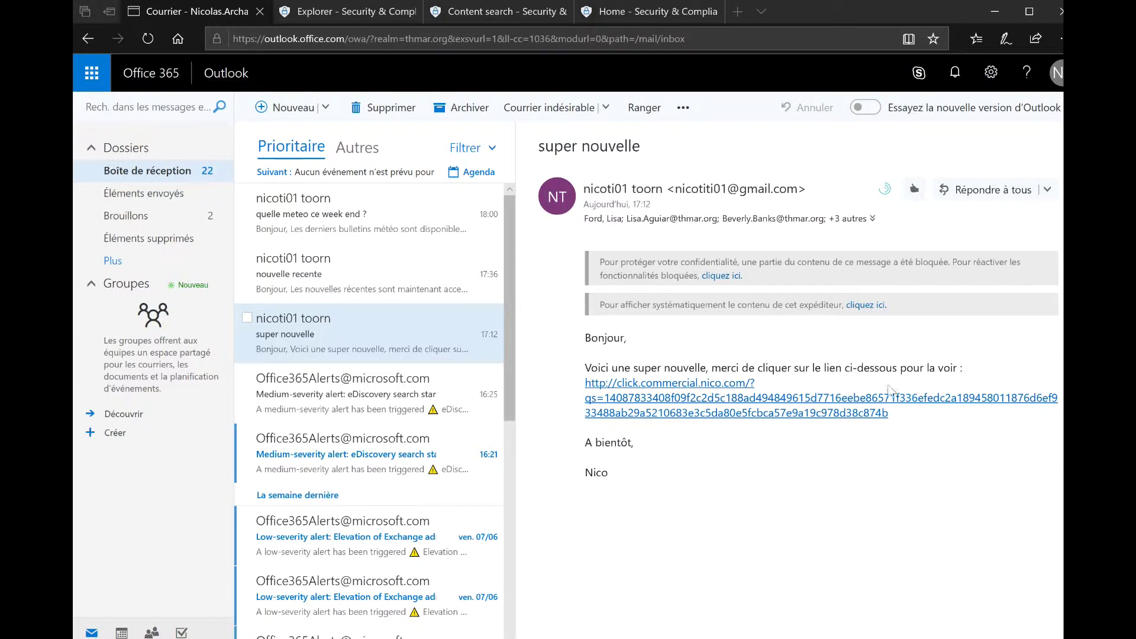
Copy the full click.commercial.nico.com link from the body of the "super nouvelle" email
{"action": "left_click_drag", "start_coordinate": [963, 374], "coordinate": [974, 430]}
{"action": "left_click", "coordinate": [865, 496]}
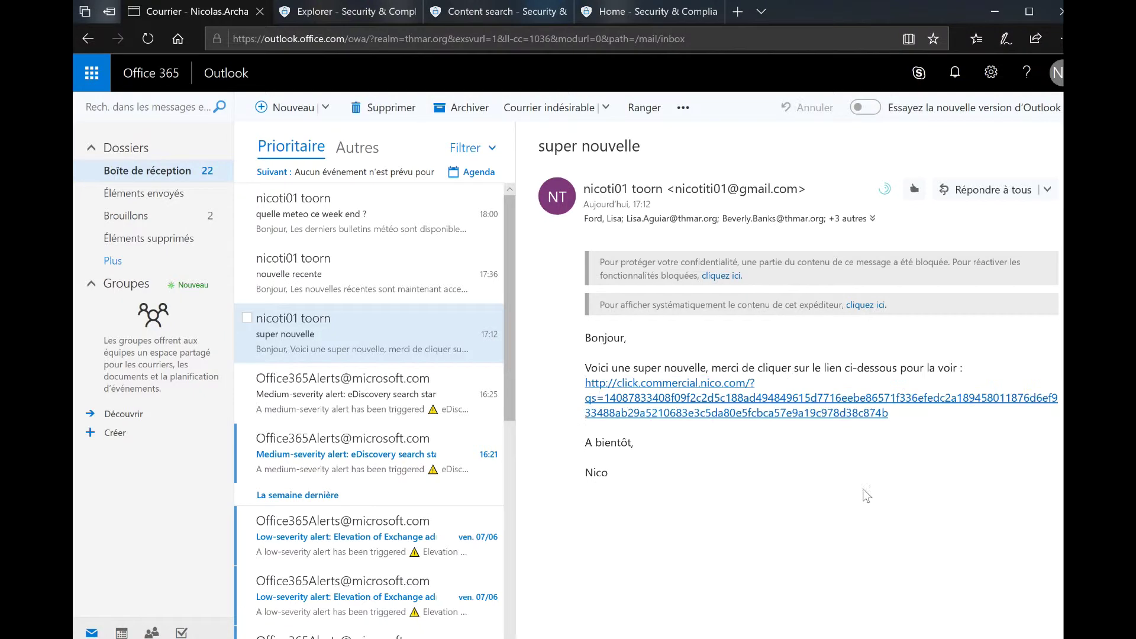
{"action": "left_click_drag", "start_coordinate": [901, 415], "coordinate": [586, 391]}
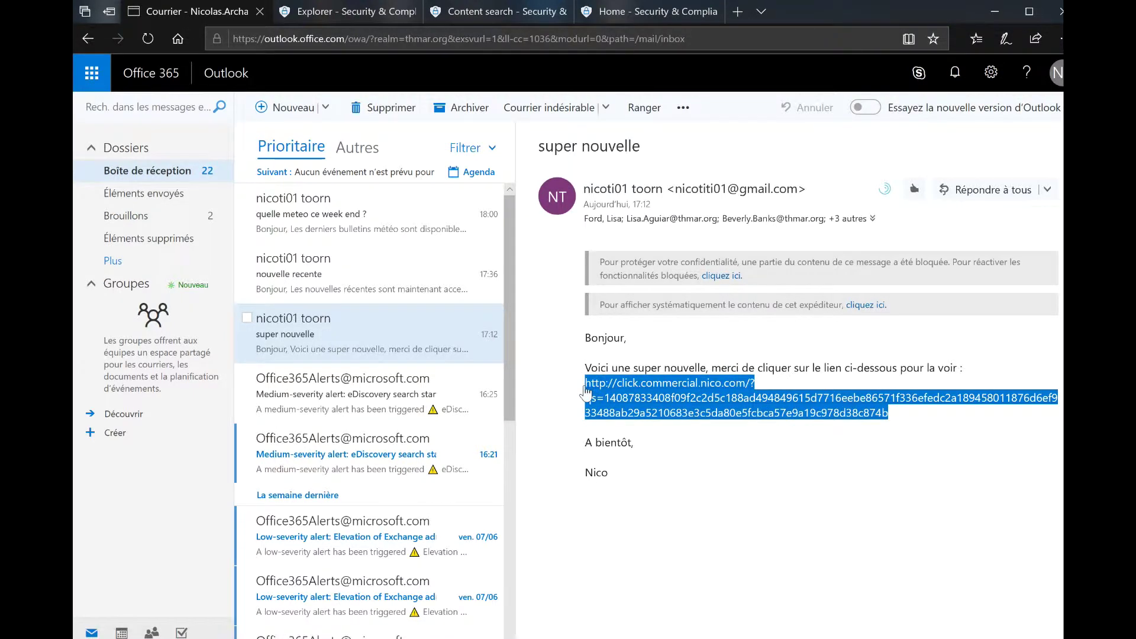
{"action": "left_click", "coordinate": [550, 308]}
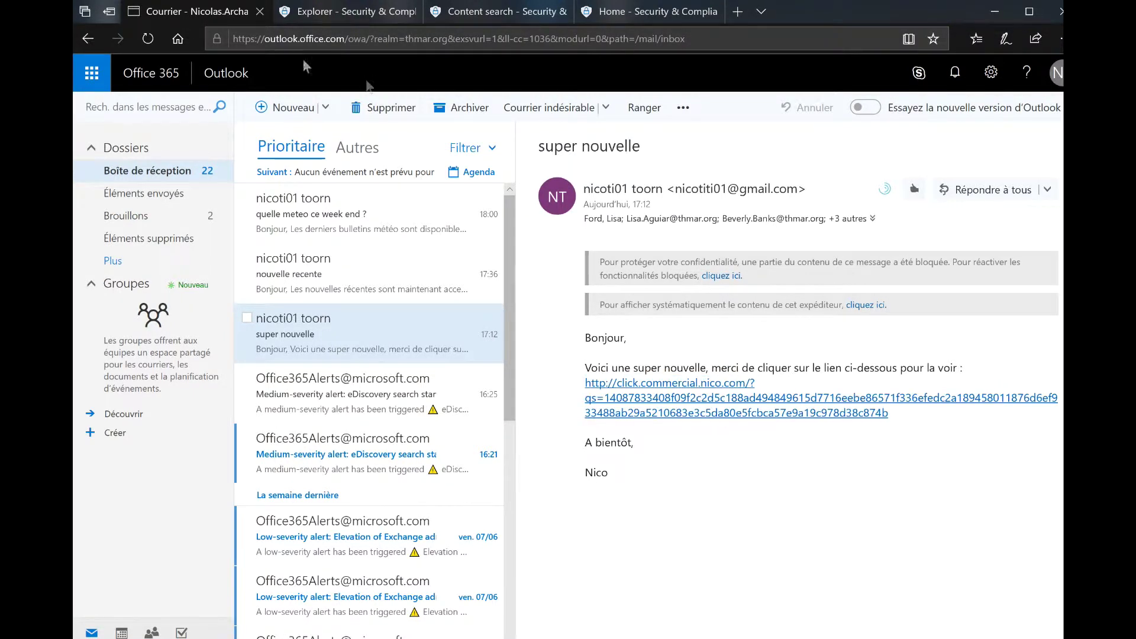
Switch to Office 365 Security & Compliance, open the Threat management Explorer and set its view to All email
{"action": "left_click", "coordinate": [673, 15]}
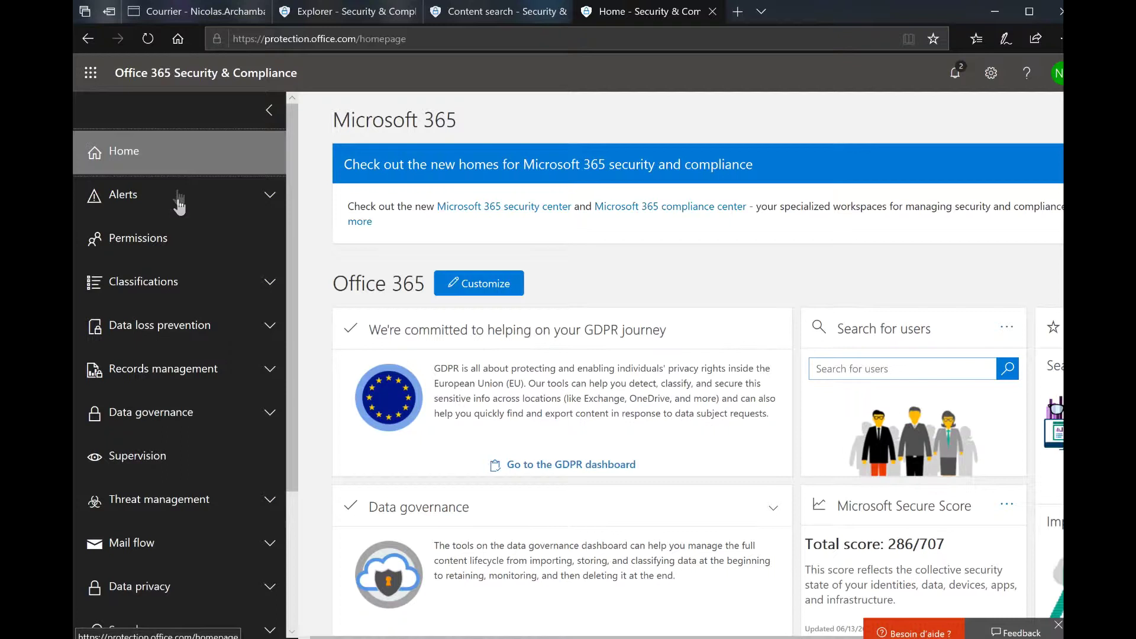
{"action": "left_click", "coordinate": [196, 505]}
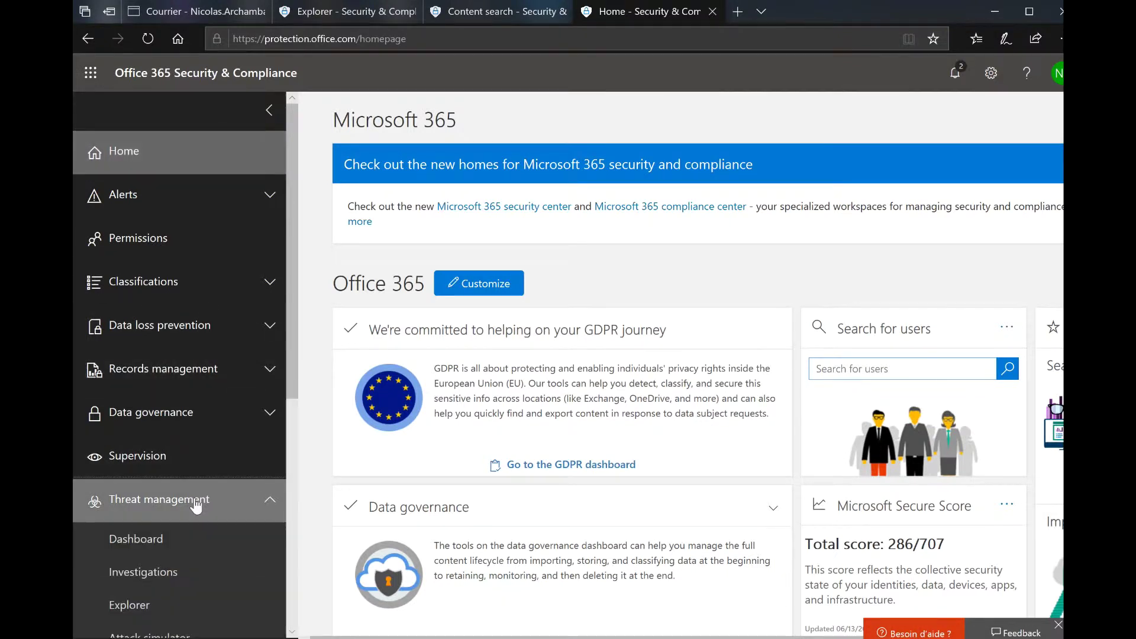
{"action": "left_click_drag", "start_coordinate": [296, 375], "coordinate": [285, 463]}
{"action": "left_click", "coordinate": [155, 449]}
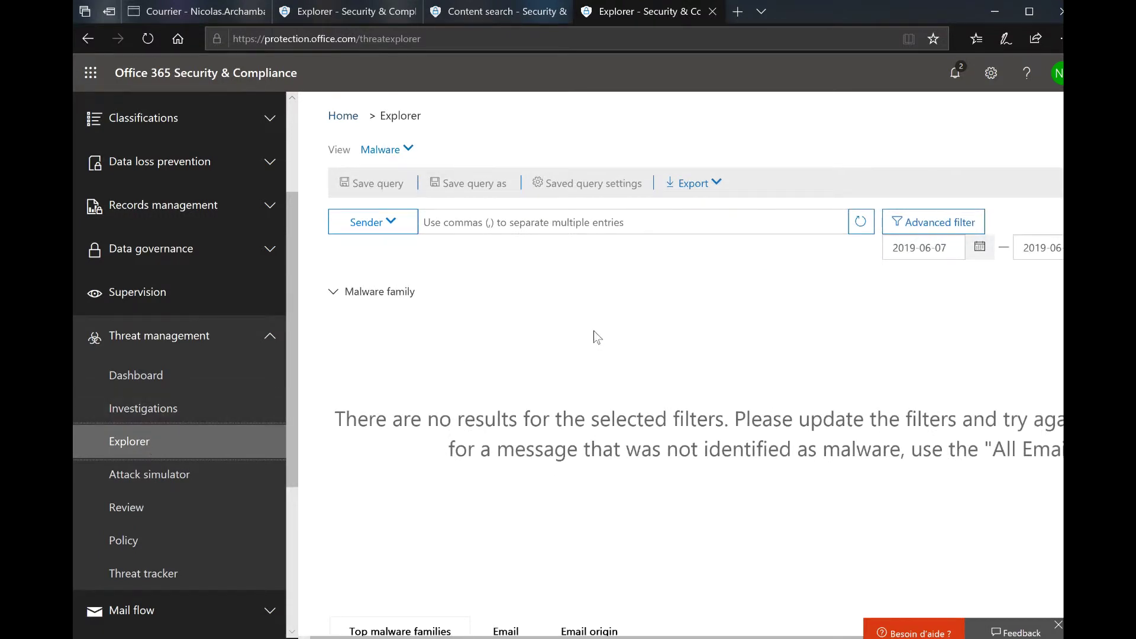
{"action": "left_click", "coordinate": [410, 150]}
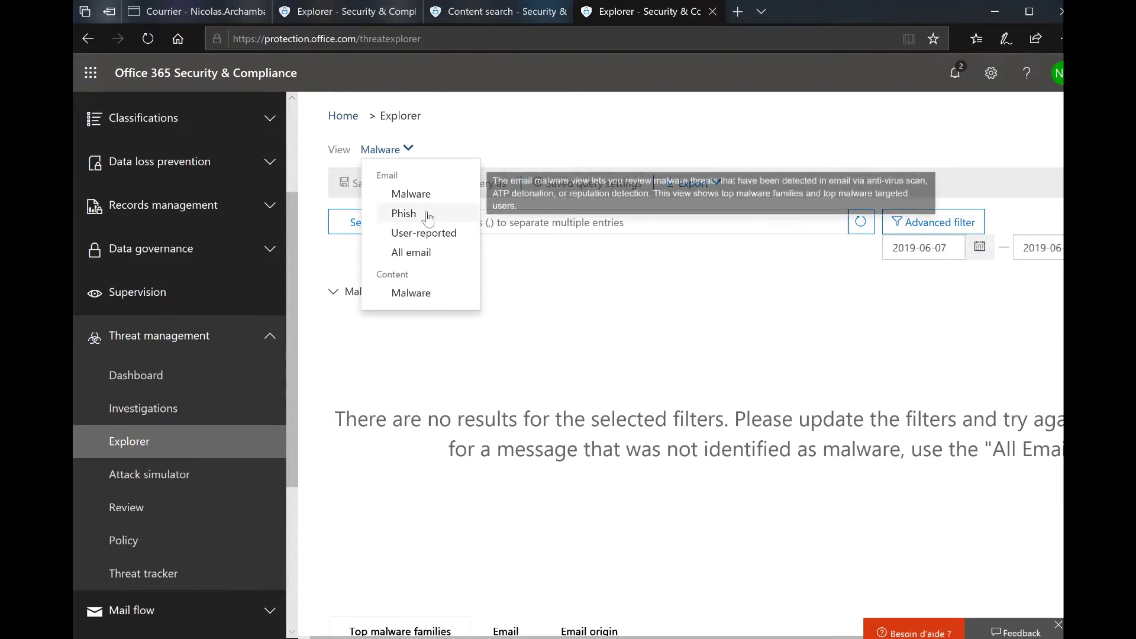
{"action": "left_click", "coordinate": [430, 265]}
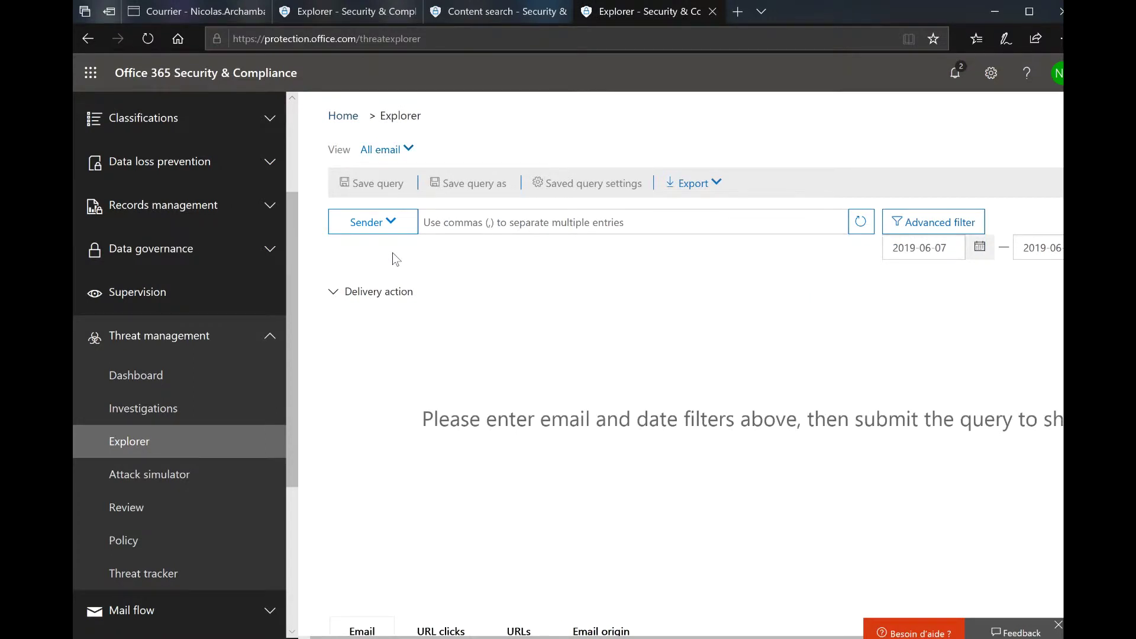
Filter the emails by URL using the copied click.commercial.nico.com link and run the query
{"action": "left_click", "coordinate": [392, 222]}
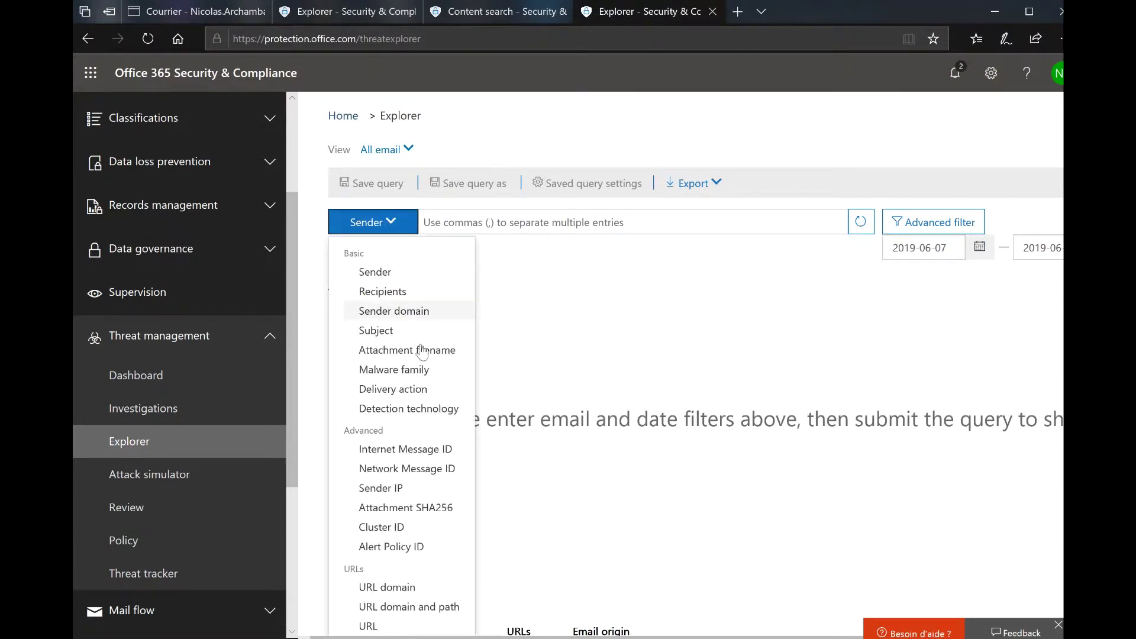
{"action": "left_click", "coordinate": [376, 627]}
{"action": "left_click", "coordinate": [735, 220]}
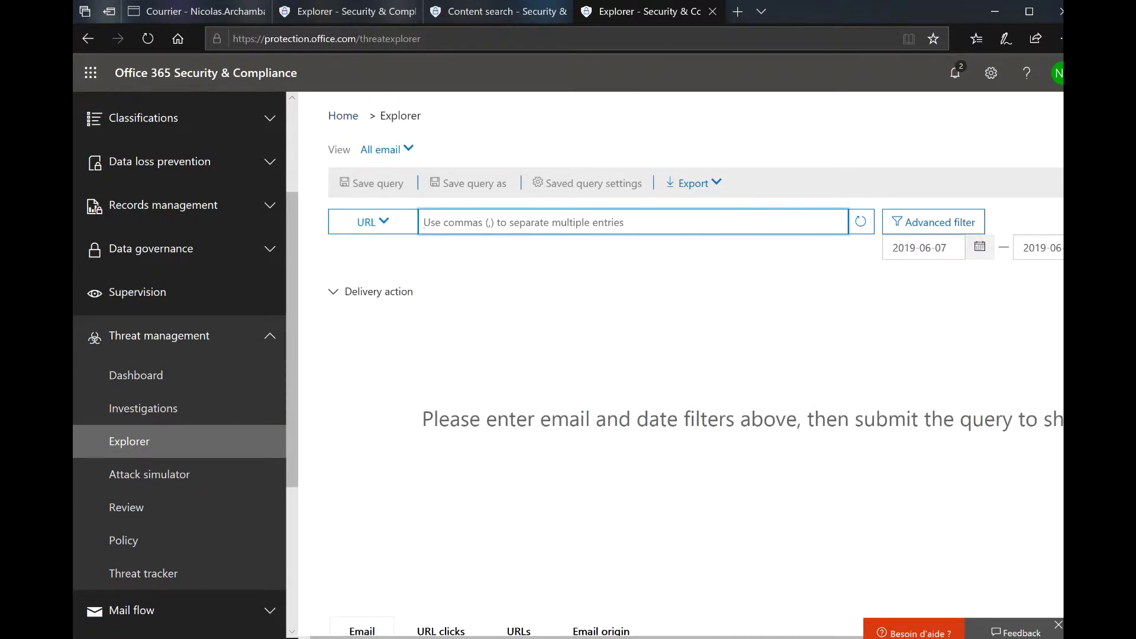
{"action": "key", "text": "ctrl+v"}
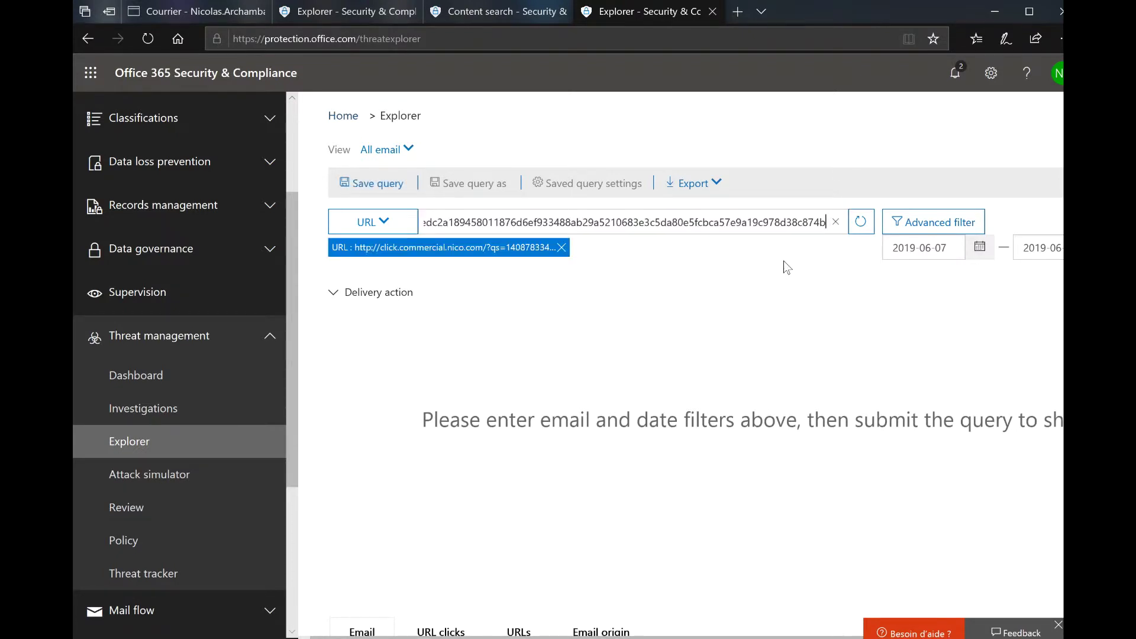
{"action": "key", "text": "Return"}
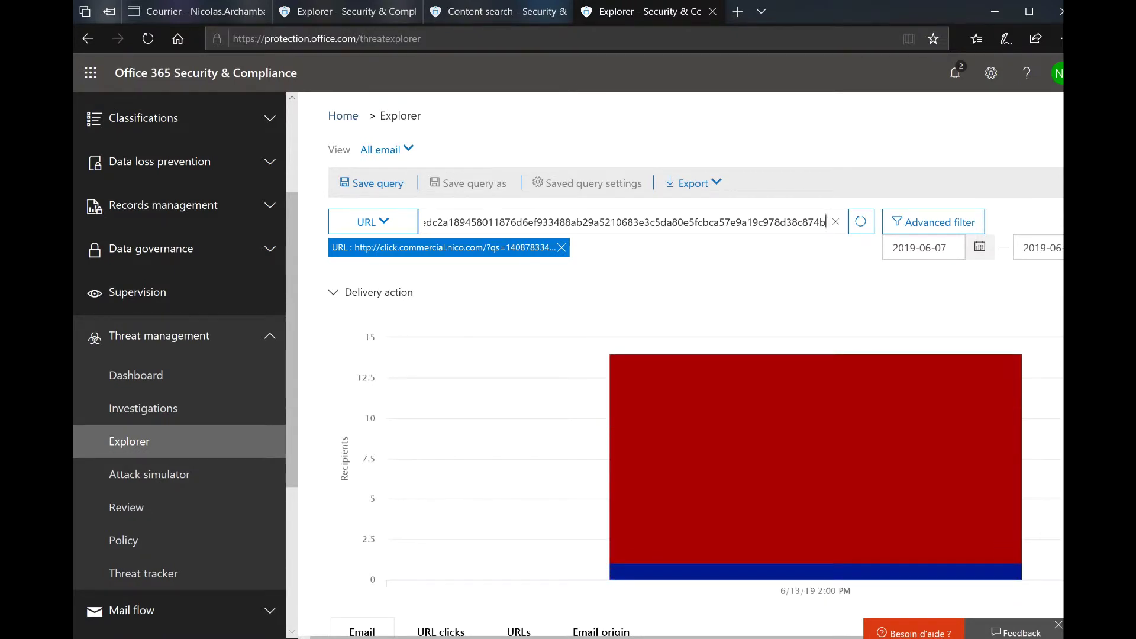
Look through the emails matching the link and examine the details of a "super nouvelle" message
{"action": "scroll", "coordinate": [696, 373], "scroll_direction": "down", "scroll_amount": 3}
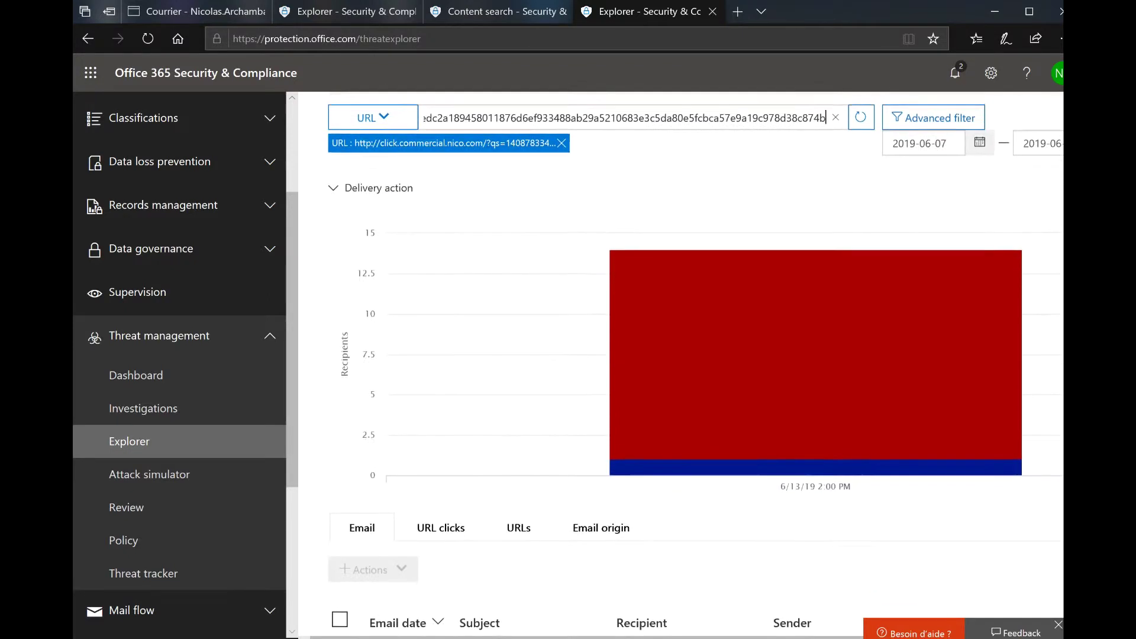
{"action": "scroll", "coordinate": [1047, 368], "scroll_direction": "down", "scroll_amount": 5}
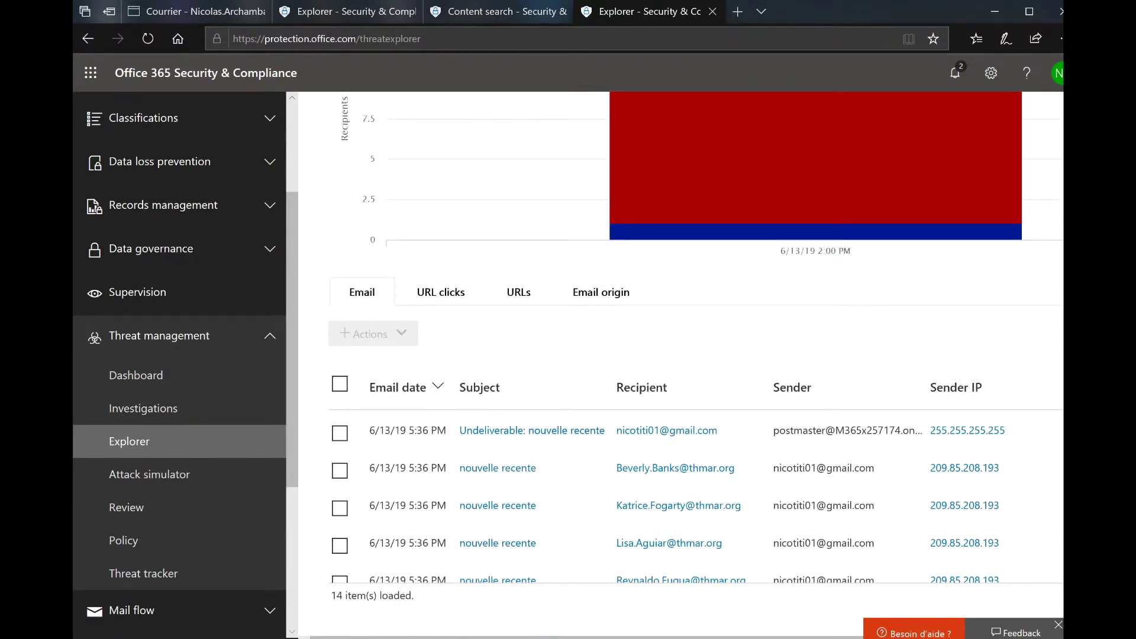
{"action": "scroll", "coordinate": [1035, 545], "scroll_direction": "down", "scroll_amount": 5}
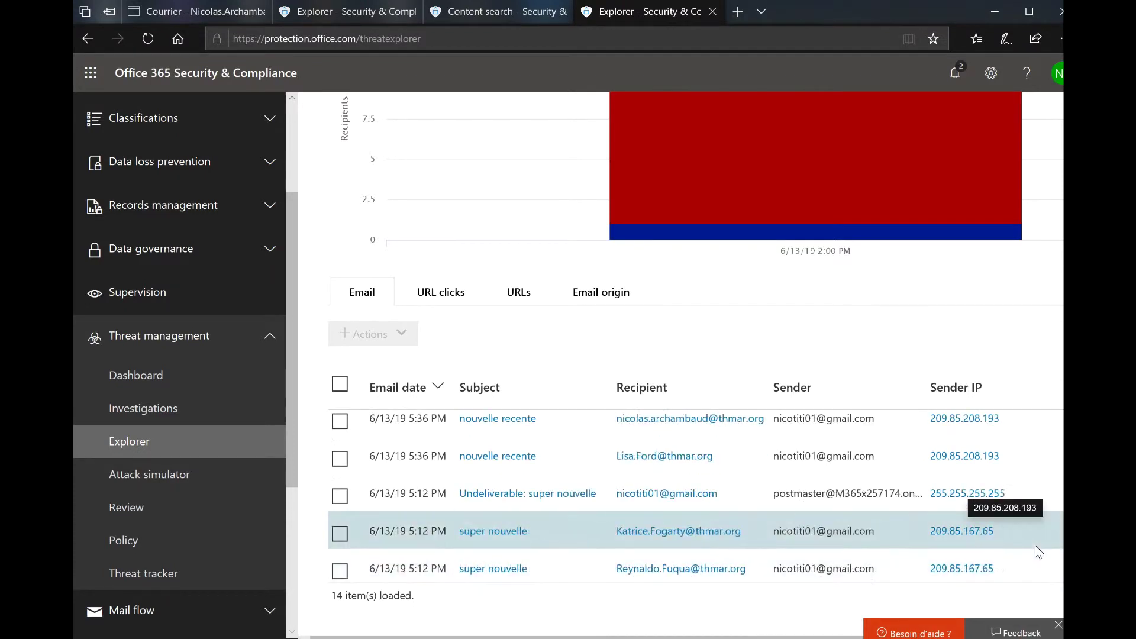
{"action": "scroll", "coordinate": [495, 539], "scroll_direction": "up", "scroll_amount": 3}
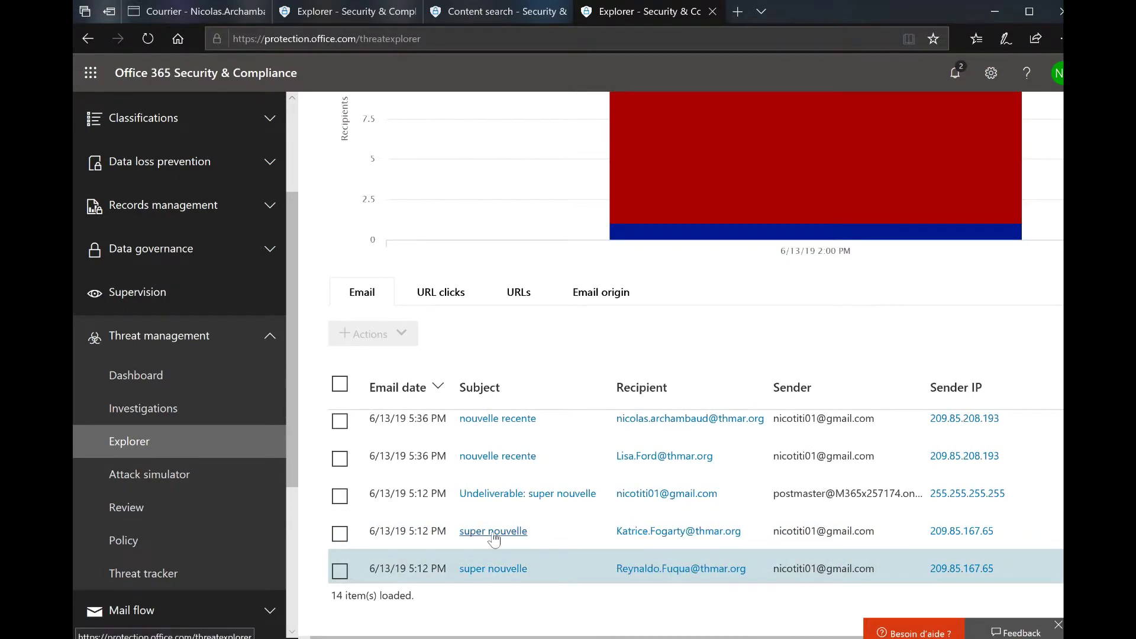
{"action": "left_click", "coordinate": [493, 532]}
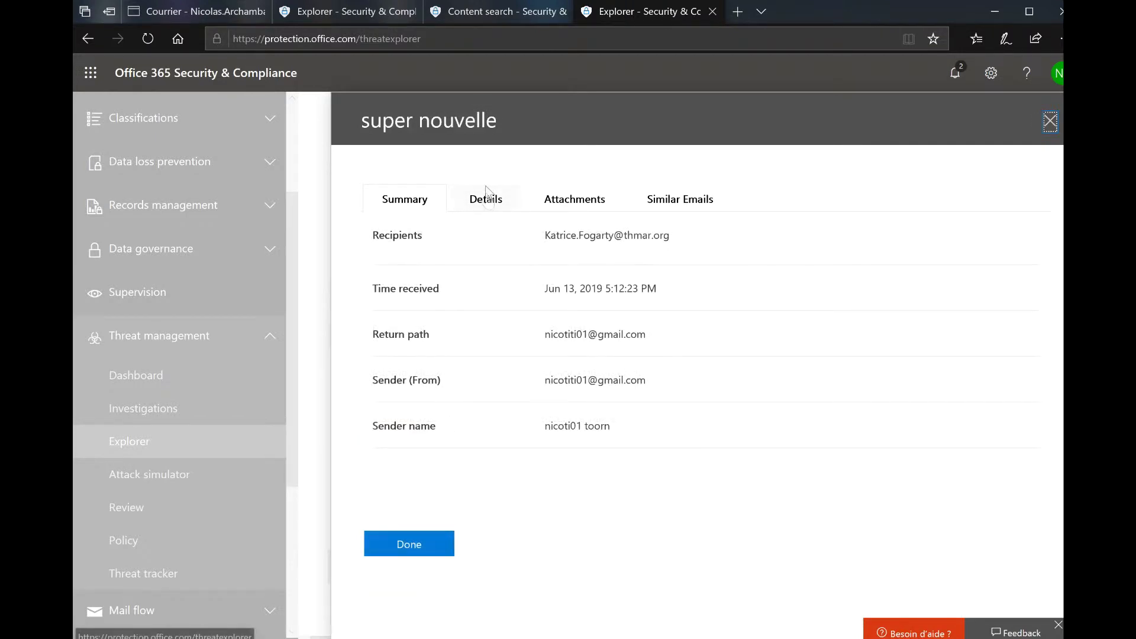
{"action": "left_click", "coordinate": [486, 199]}
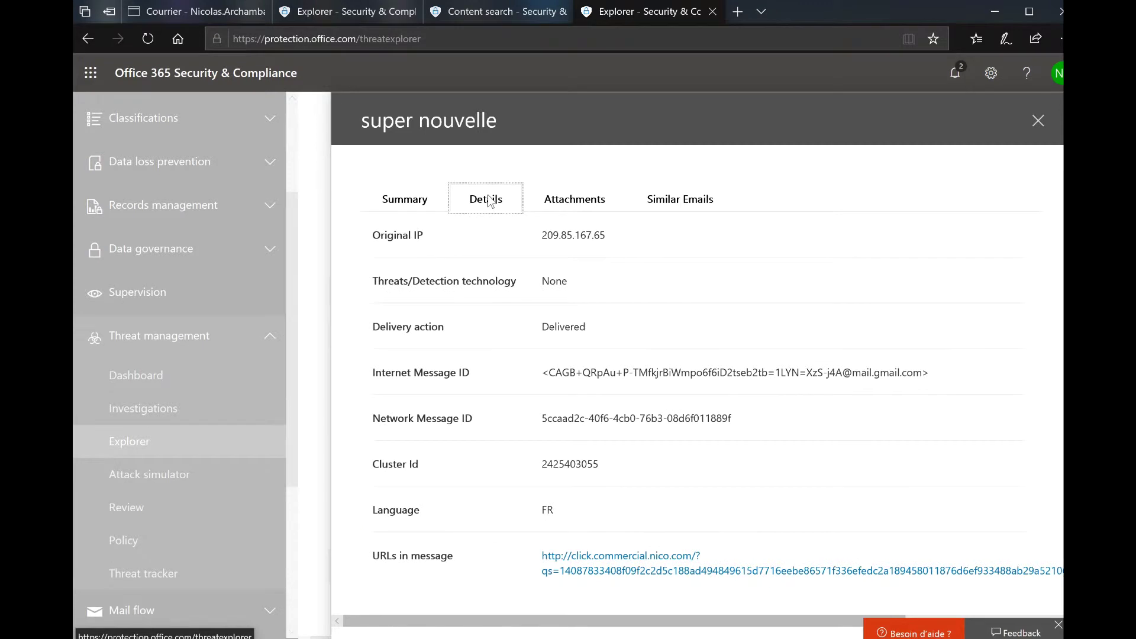
{"action": "left_click", "coordinate": [1040, 122]}
Copy the Internet Message ID from the details of a "nouvelle recente" message in the results
{"action": "scroll", "coordinate": [621, 391], "scroll_direction": "up", "scroll_amount": 1}
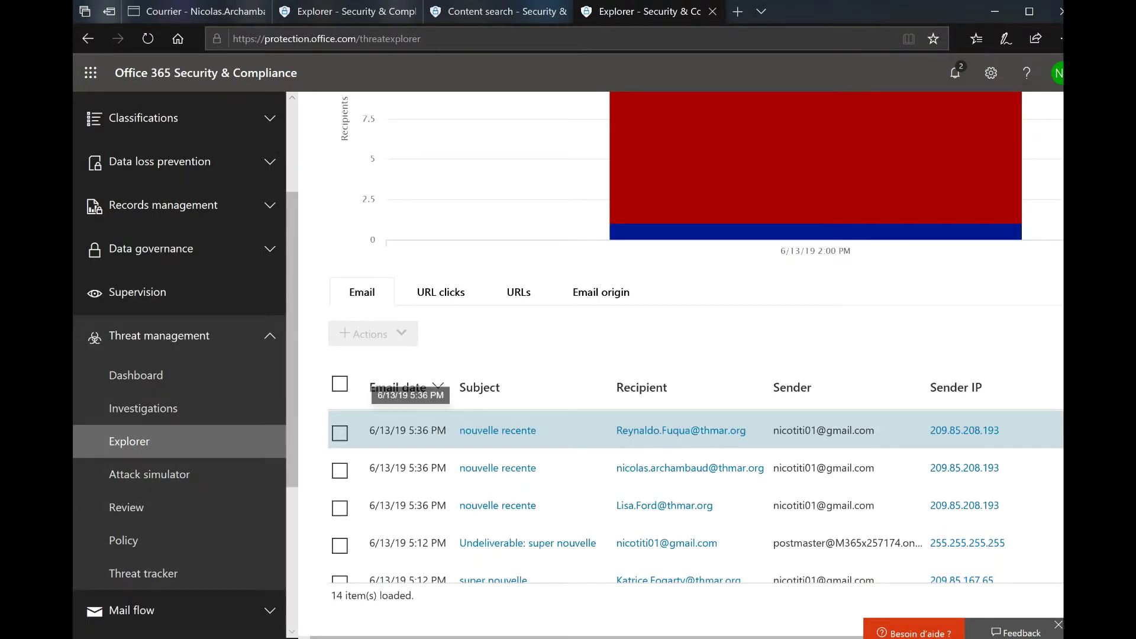
{"action": "left_click", "coordinate": [487, 436]}
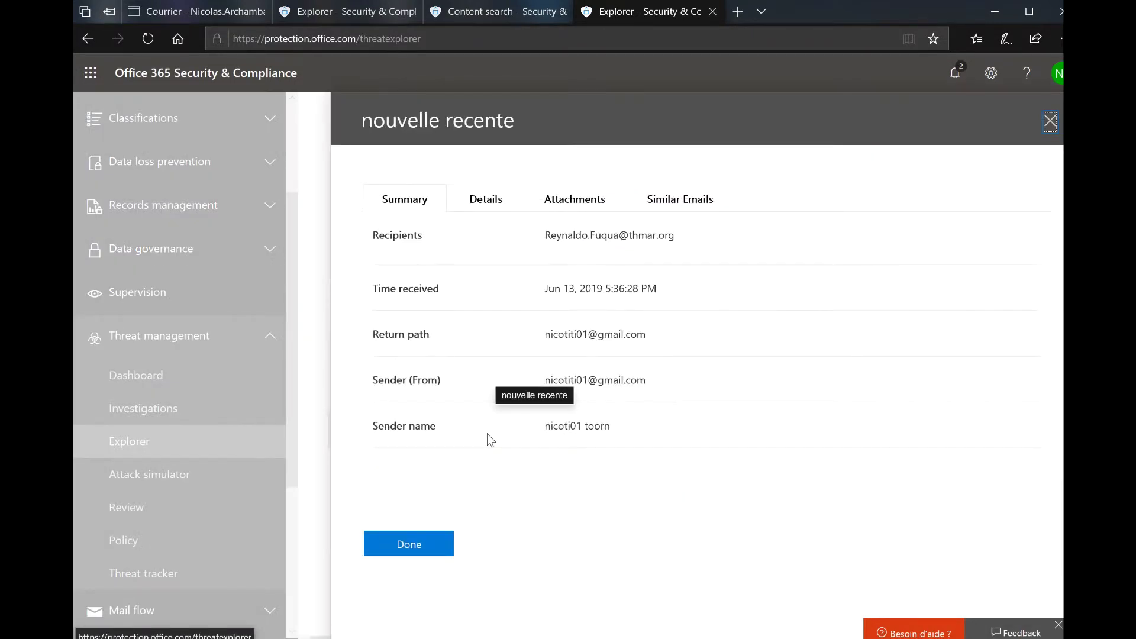
{"action": "left_click", "coordinate": [497, 199]}
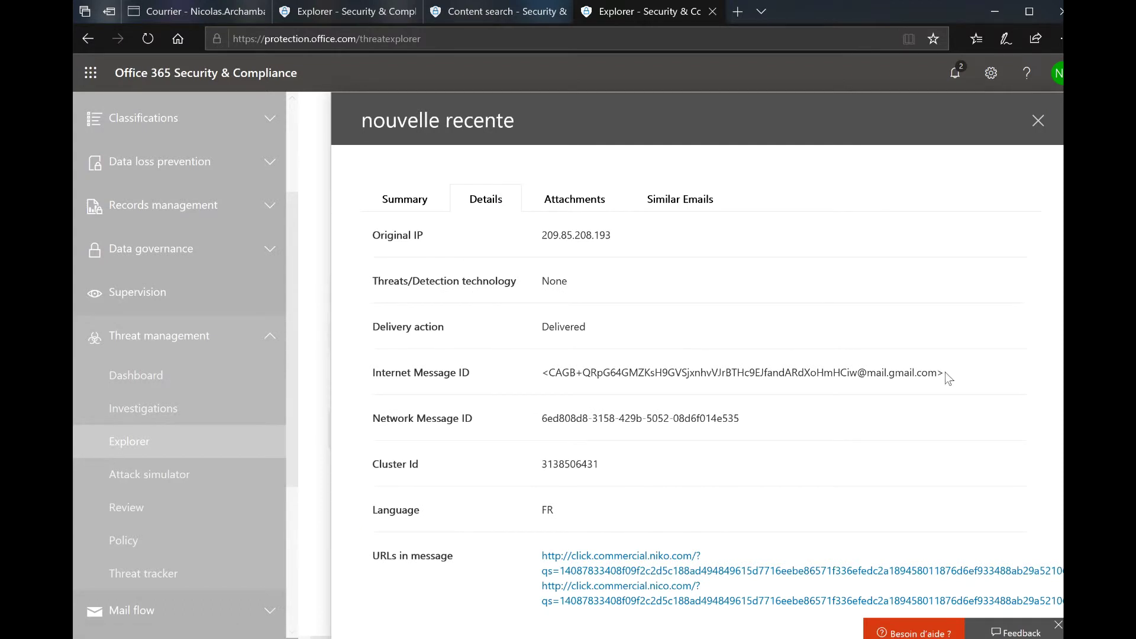
{"action": "left_click_drag", "start_coordinate": [945, 372], "coordinate": [542, 372]}
{"action": "key", "text": "ctrl+c"}
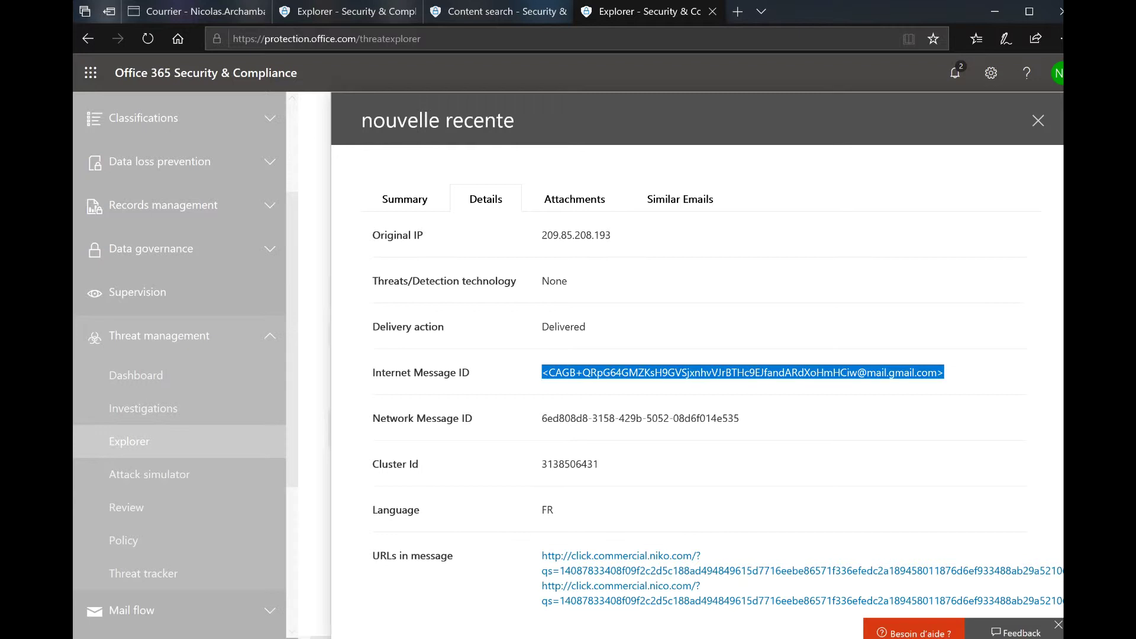
{"action": "left_click", "coordinate": [1038, 120]}
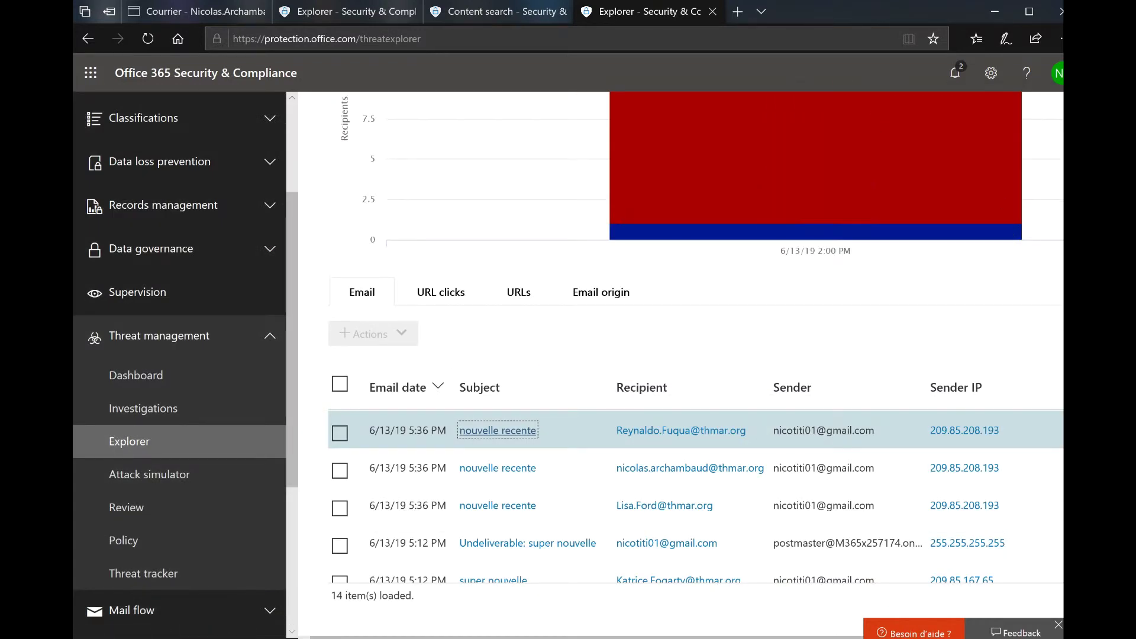
Add an Internet Message ID filter with the copied ID to the URL query and refresh the results
{"action": "scroll", "coordinate": [1055, 115], "scroll_direction": "up", "scroll_amount": 5}
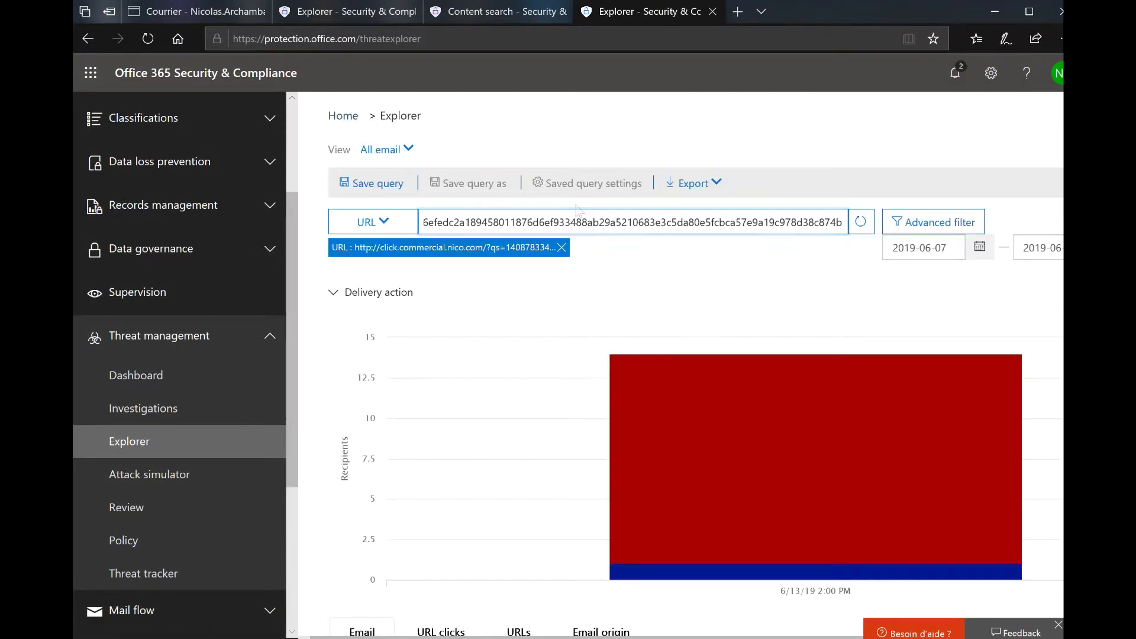
{"action": "left_click", "coordinate": [391, 225]}
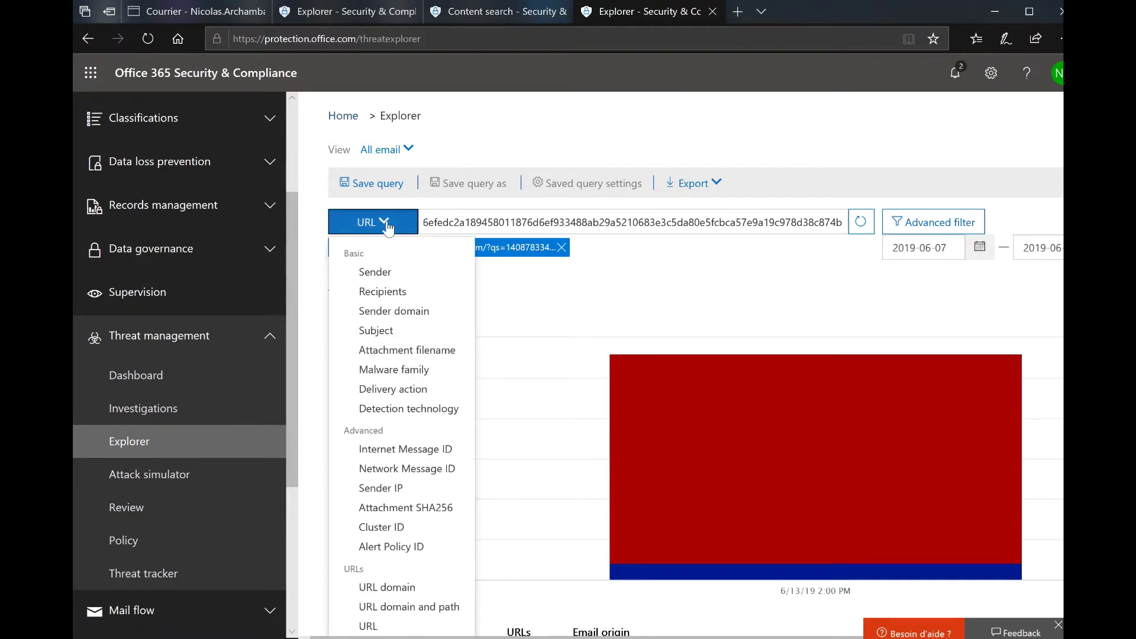
{"action": "left_click", "coordinate": [414, 454]}
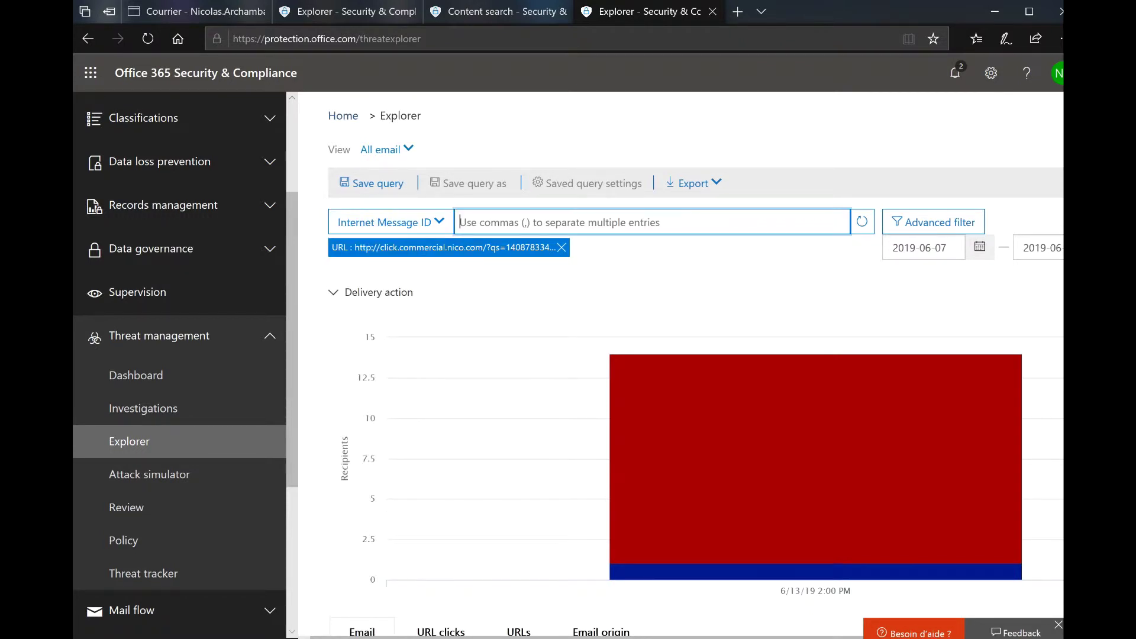
{"action": "key", "text": "ctrl+v"}
{"action": "left_click", "coordinate": [864, 228]}
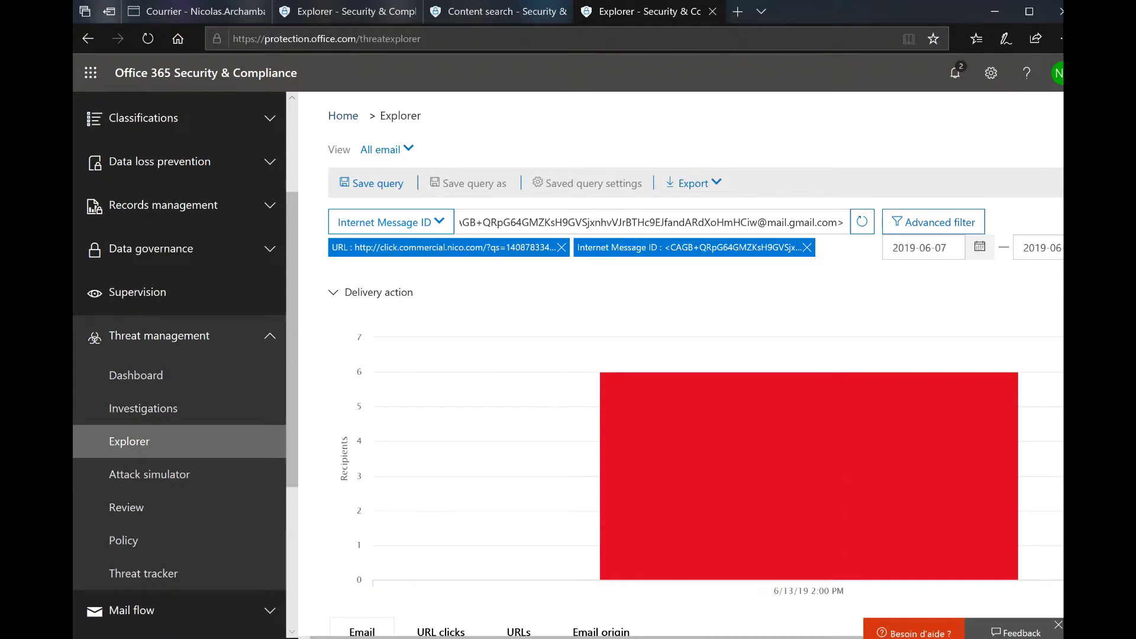
Check the filtered "nouvelle recente" emails, select all of them and start a Soft delete action
{"action": "scroll", "coordinate": [1062, 367], "scroll_direction": "down", "scroll_amount": 6}
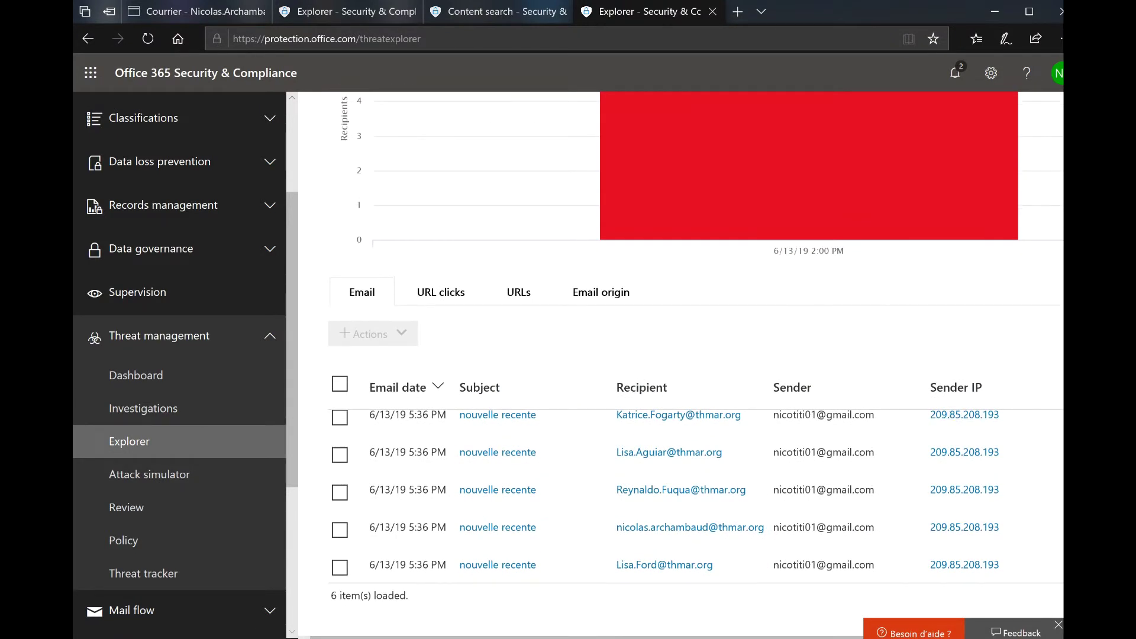
{"action": "scroll", "coordinate": [817, 525], "scroll_direction": "up", "scroll_amount": 1}
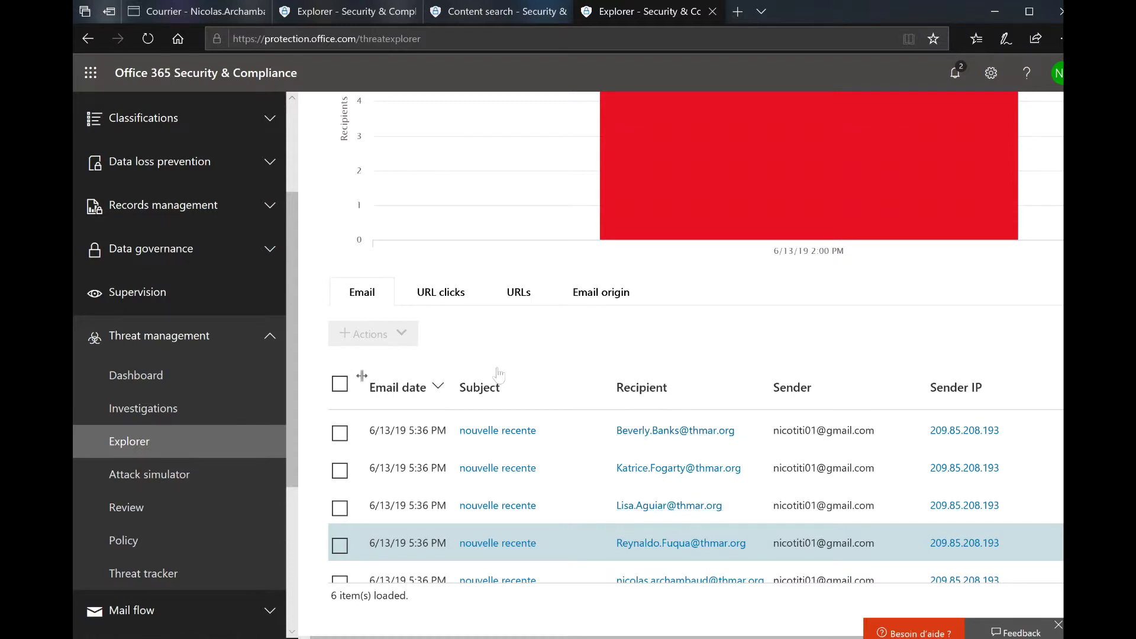
{"action": "scroll", "coordinate": [577, 477], "scroll_direction": "down", "scroll_amount": 1}
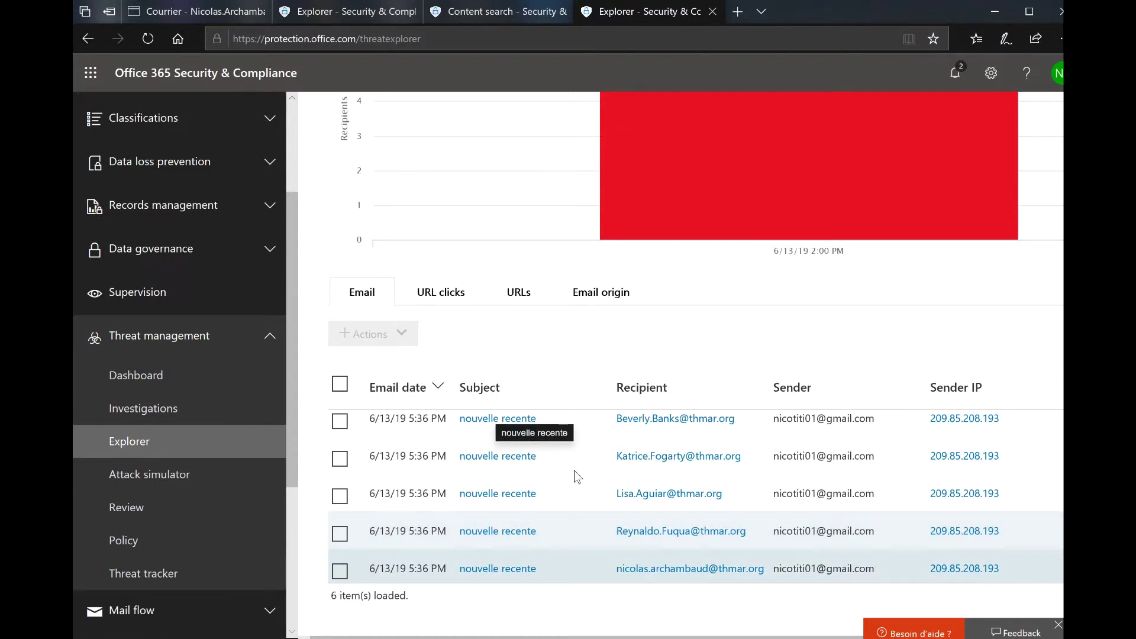
{"action": "scroll", "coordinate": [577, 477], "scroll_direction": "up", "scroll_amount": 1}
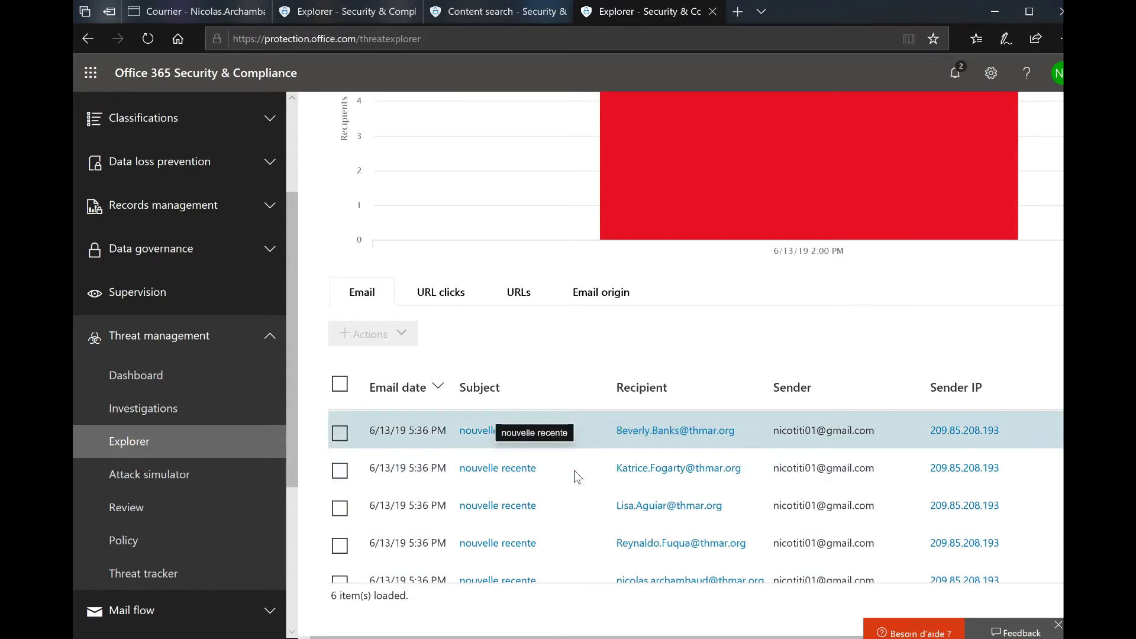
{"action": "left_click", "coordinate": [340, 385]}
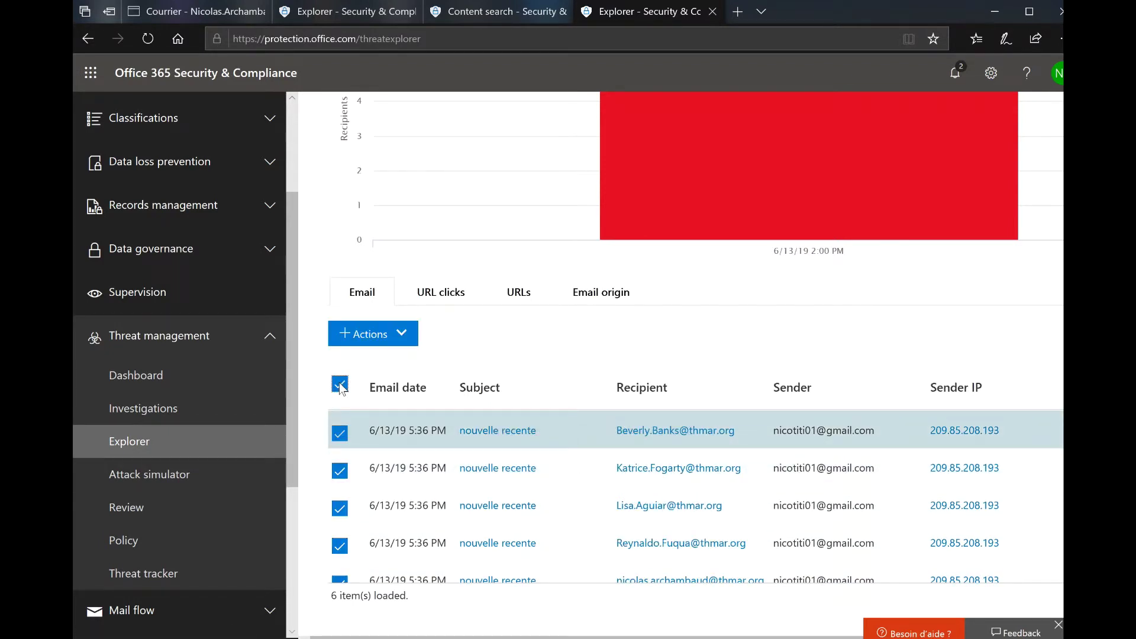
{"action": "left_click", "coordinate": [408, 334]}
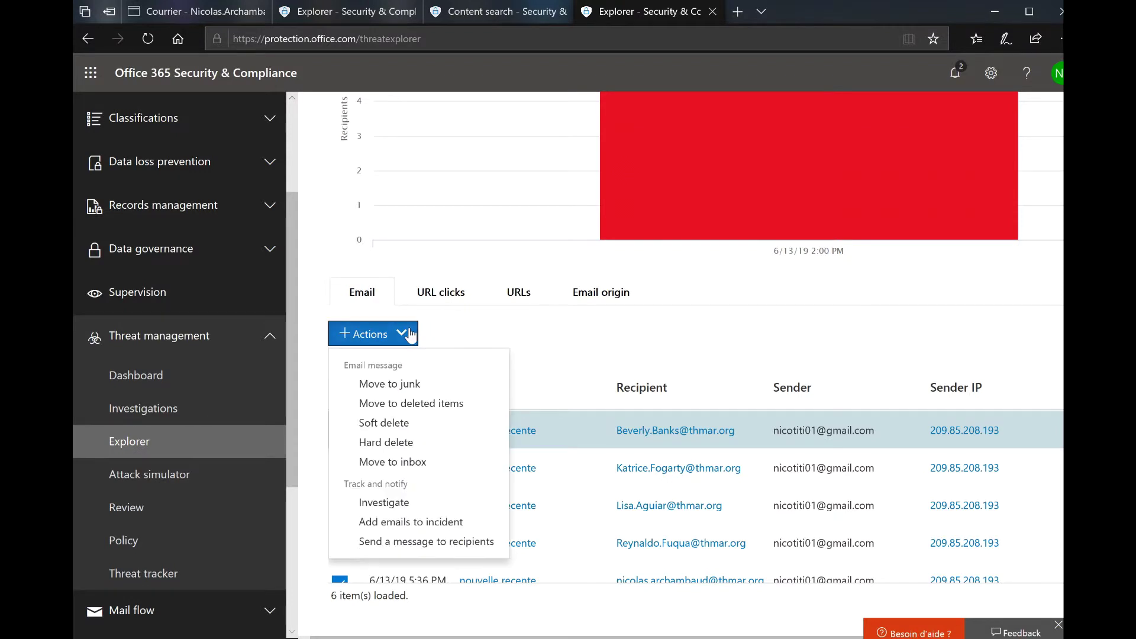
{"action": "left_click", "coordinate": [430, 429]}
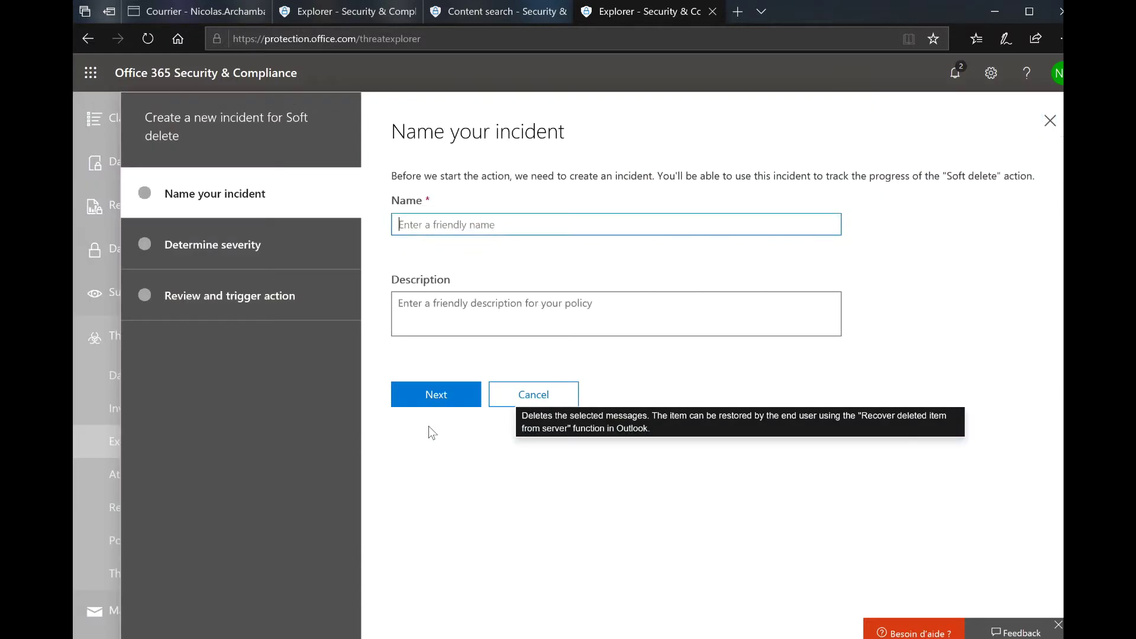
Name the soft-delete incident "suppression du mail malicieux", enter the date and author as its description, and set the severity to High
{"action": "type", "text": "suppression du mail malivi"}
{"action": "key", "text": "BackSpace"}
{"action": "key", "text": "BackSpace"}
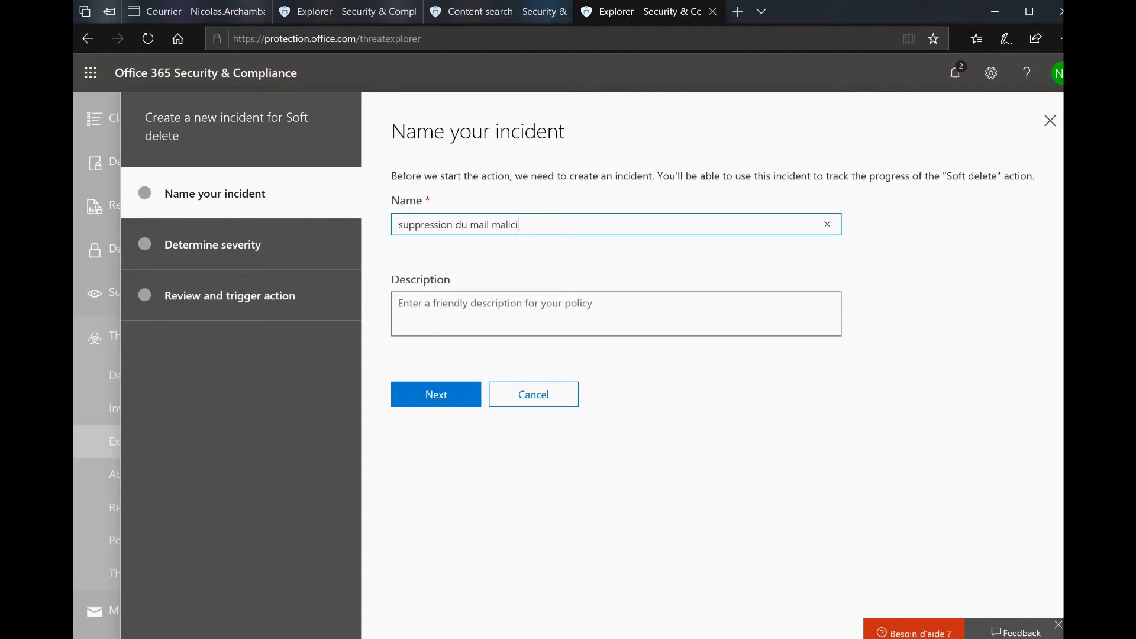
{"action": "left_click", "coordinate": [616, 314]}
{"action": "key", "text": "ctrl+v"}
{"action": "left_click", "coordinate": [437, 398]}
{"action": "left_click", "coordinate": [616, 314]}
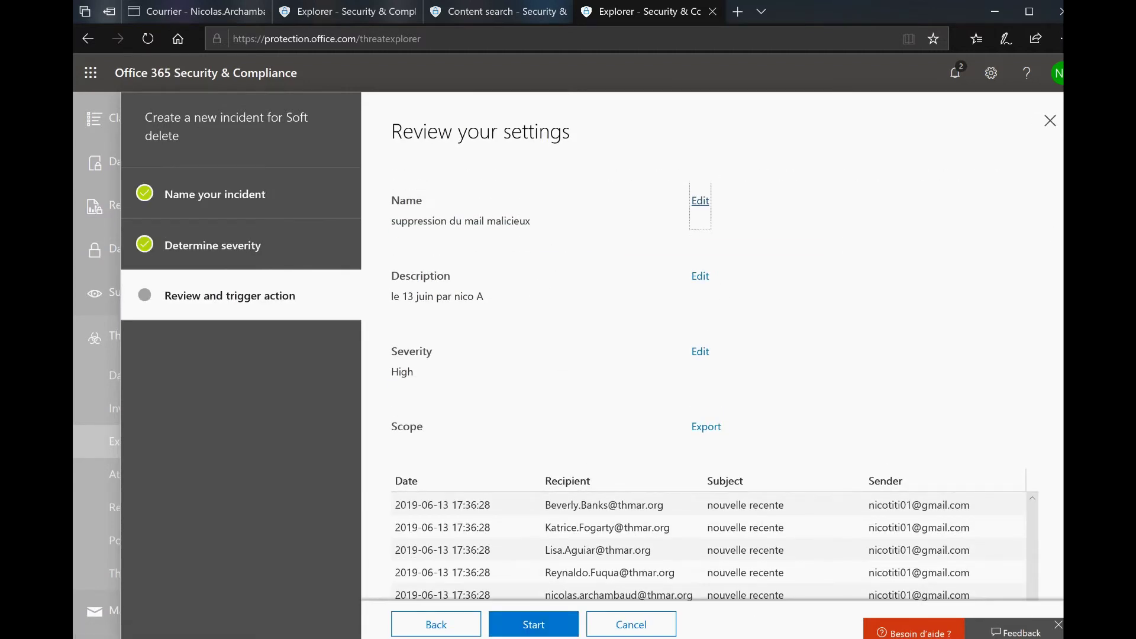
Start the soft delete after reviewing the incident's settings and scope, and check the action's status in the incident's action logs
{"action": "scroll", "coordinate": [1054, 392], "scroll_direction": "down", "scroll_amount": 4}
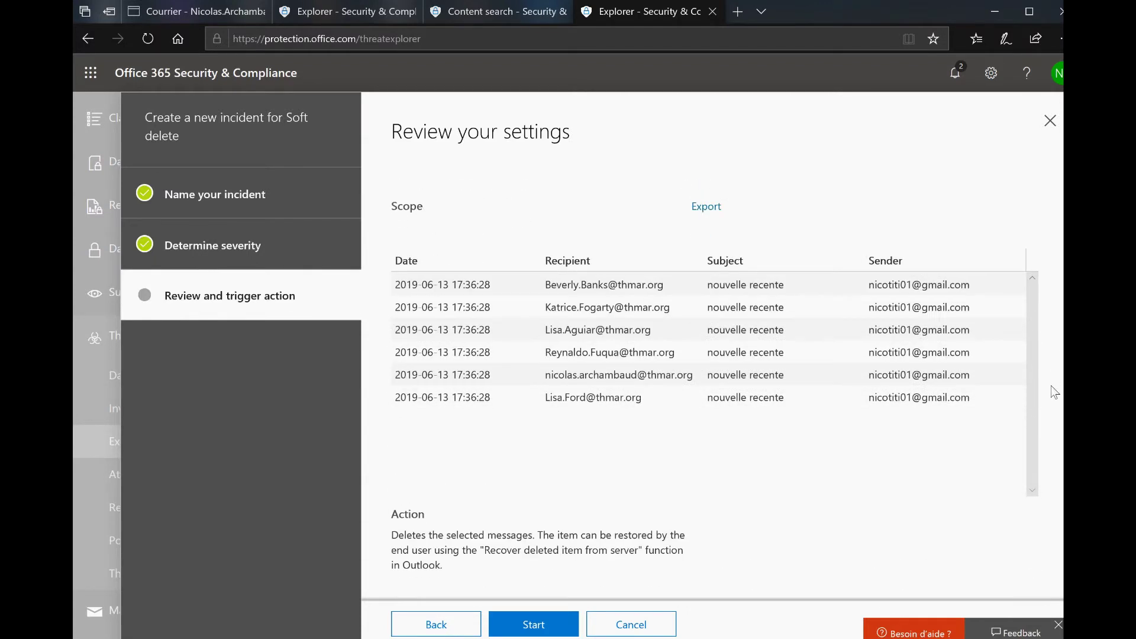
{"action": "scroll", "coordinate": [1054, 392], "scroll_direction": "up", "scroll_amount": 1}
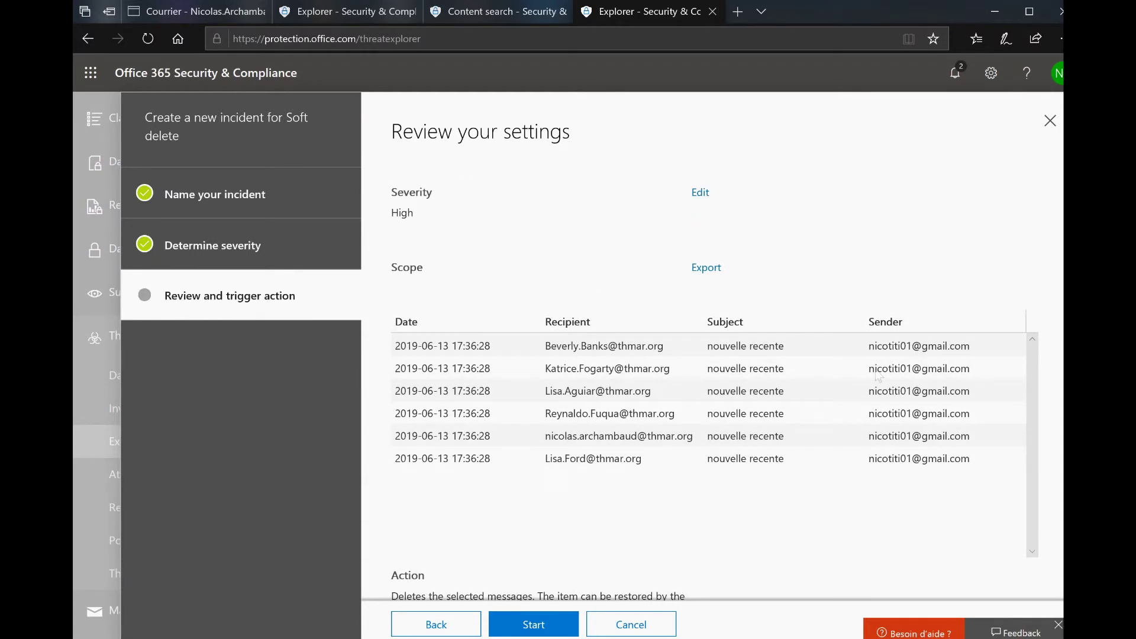
{"action": "scroll", "coordinate": [657, 585], "scroll_direction": "up", "scroll_amount": 3}
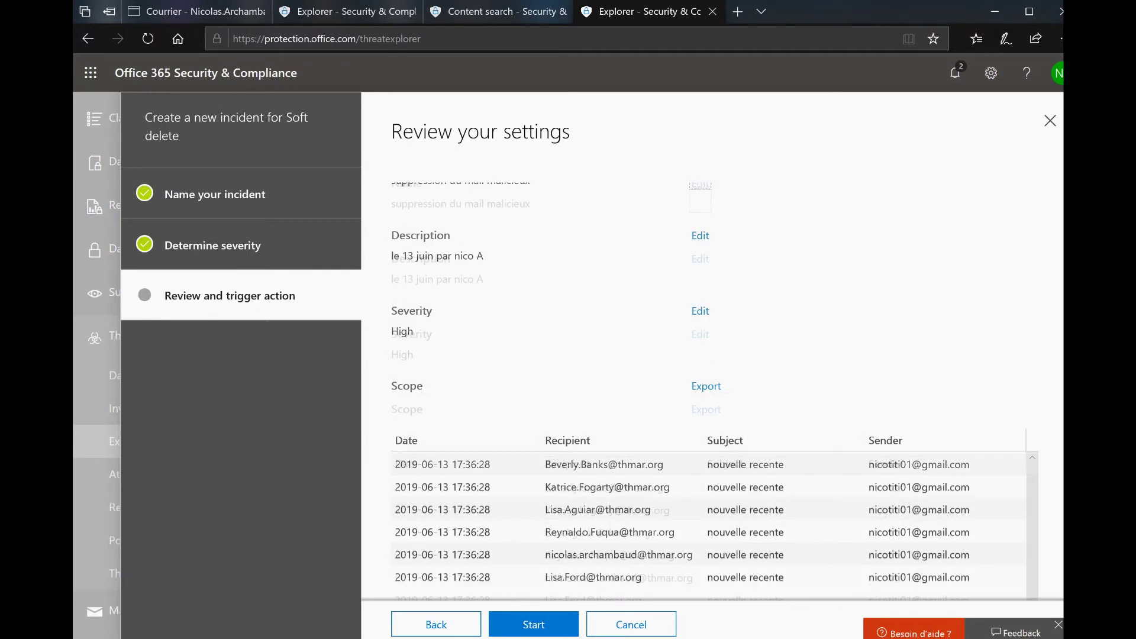
{"action": "scroll", "coordinate": [657, 585], "scroll_direction": "down", "scroll_amount": 5}
{"action": "left_click", "coordinate": [550, 626]}
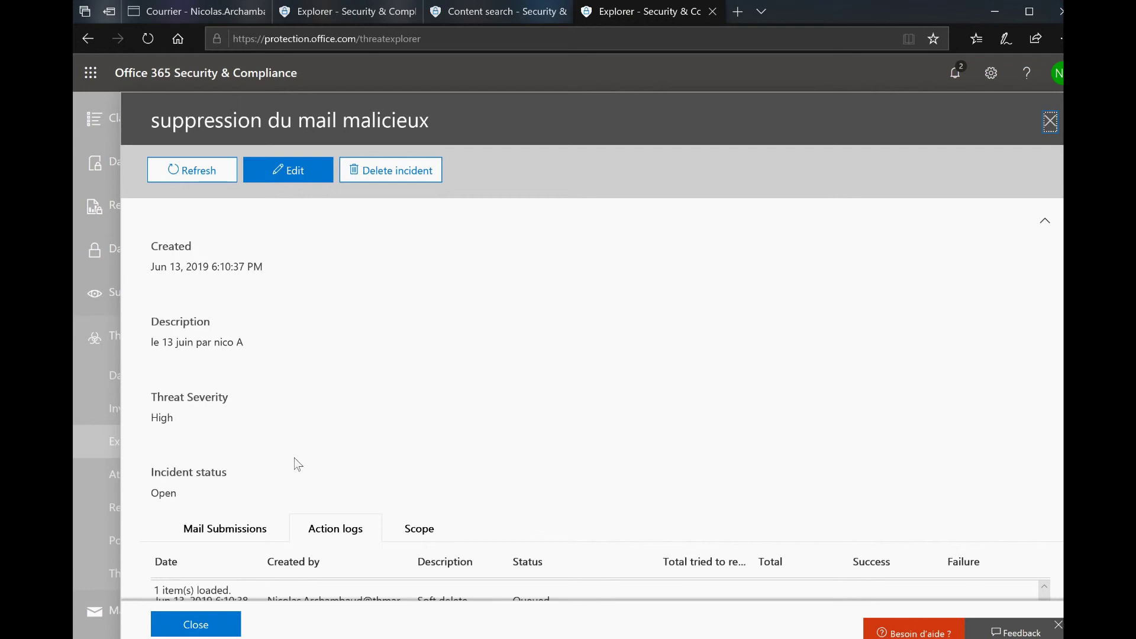
{"action": "left_click", "coordinate": [1046, 224]}
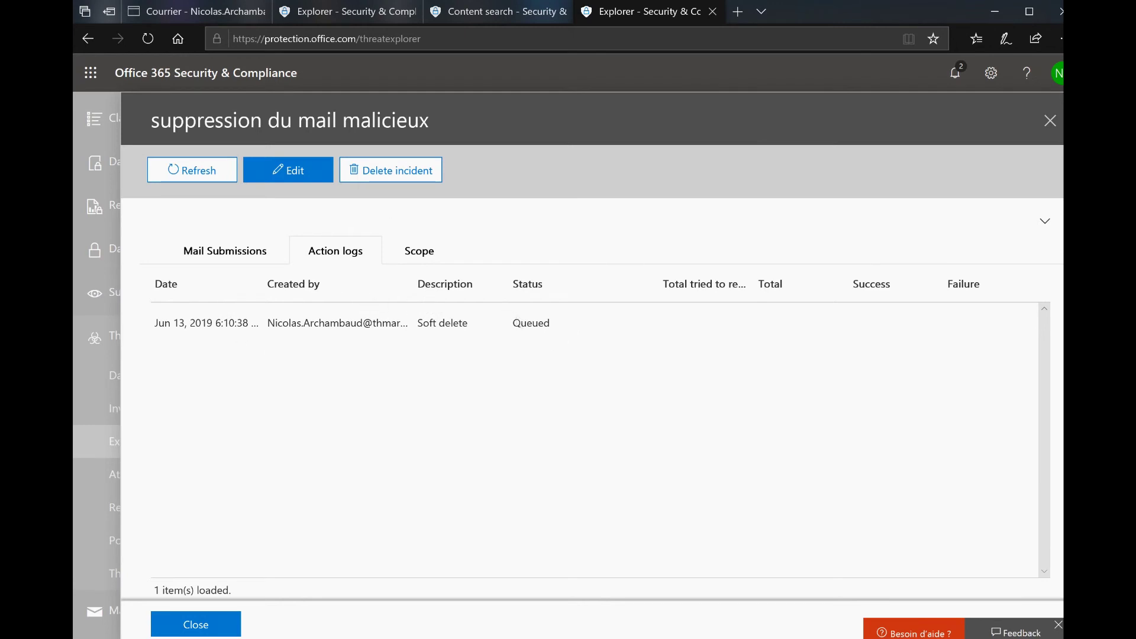
{"action": "double_click", "coordinate": [536, 324]}
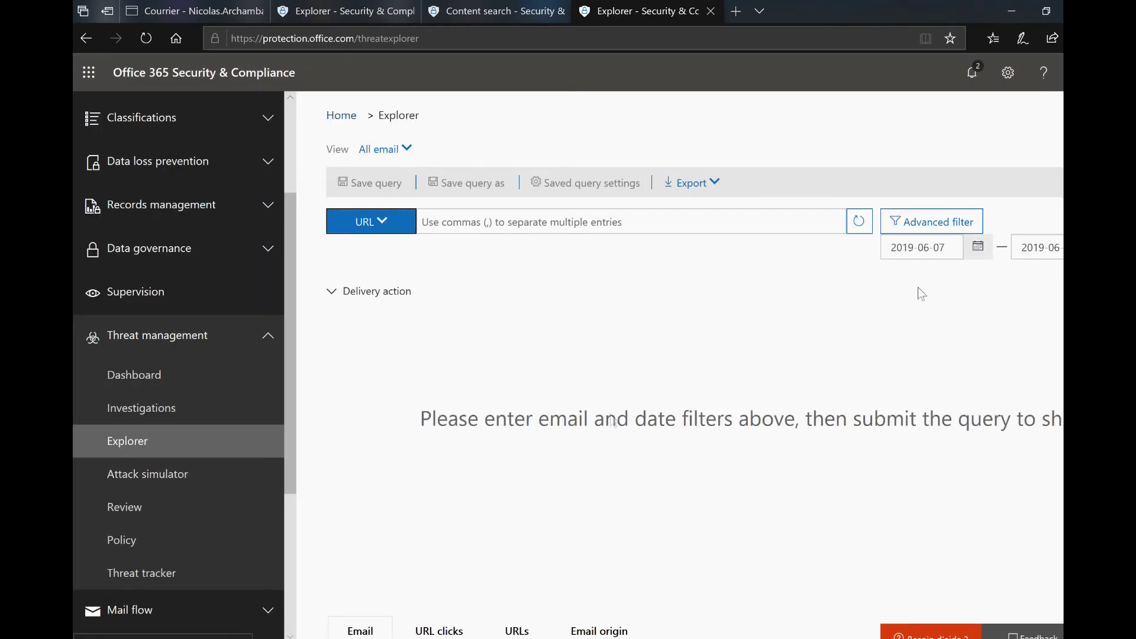
Open the advanced filter in Explorer, add a Sender condition and enter the malicious sender's address
{"action": "left_click", "coordinate": [926, 225]}
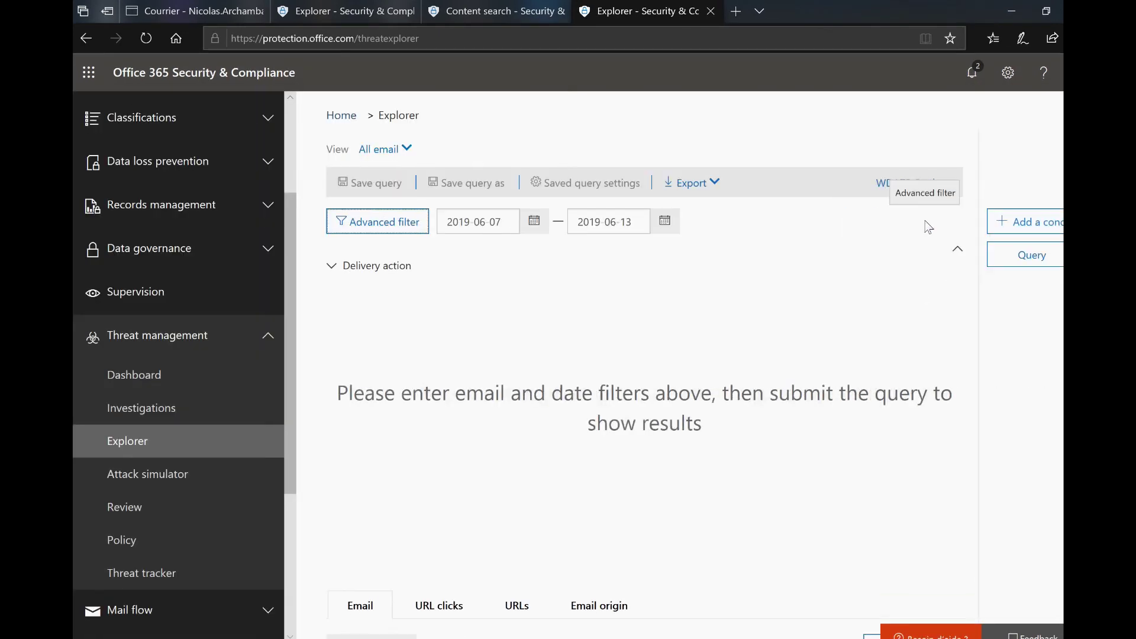
{"action": "scroll", "coordinate": [680, 355], "scroll_direction": "right", "scroll_amount": 3}
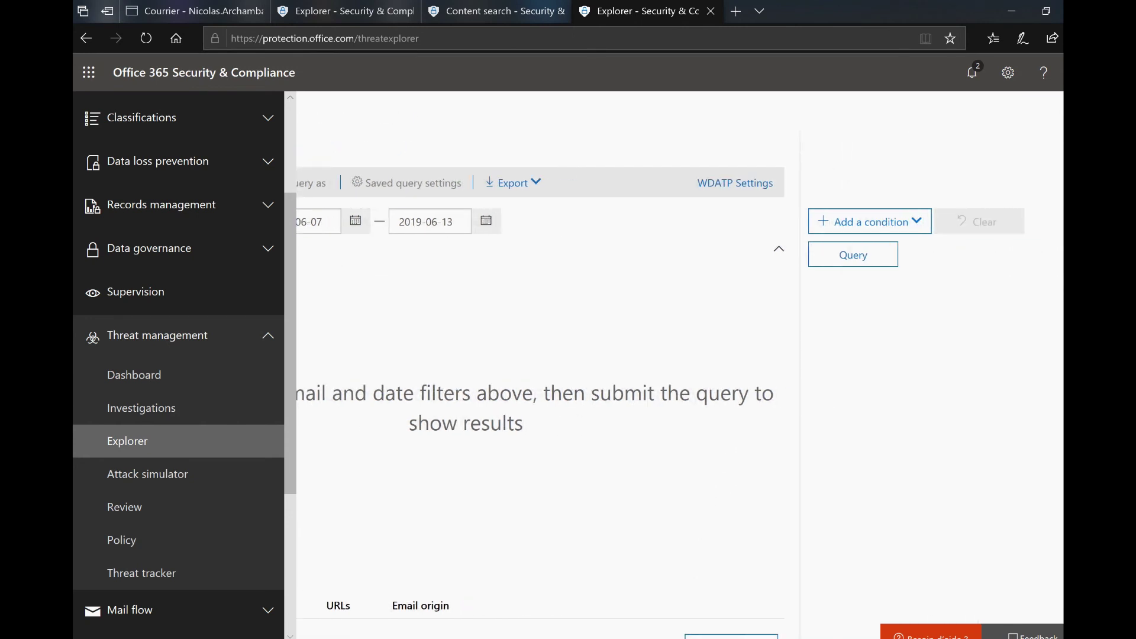
{"action": "left_click", "coordinate": [913, 225]}
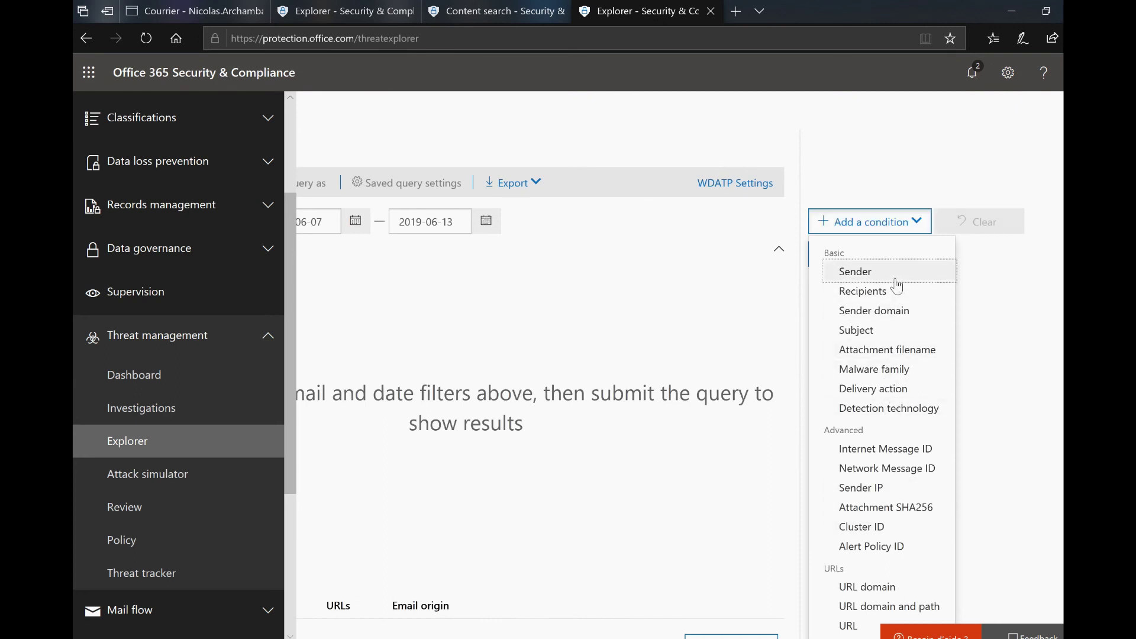
{"action": "left_click", "coordinate": [869, 271]}
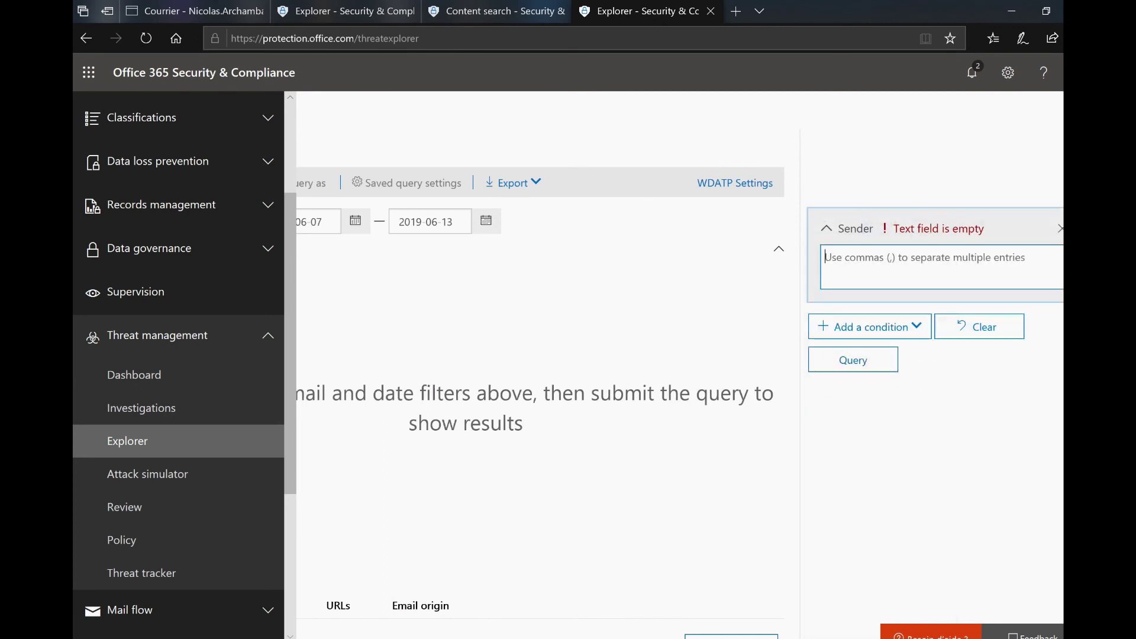
{"action": "type", "text": "nico"}
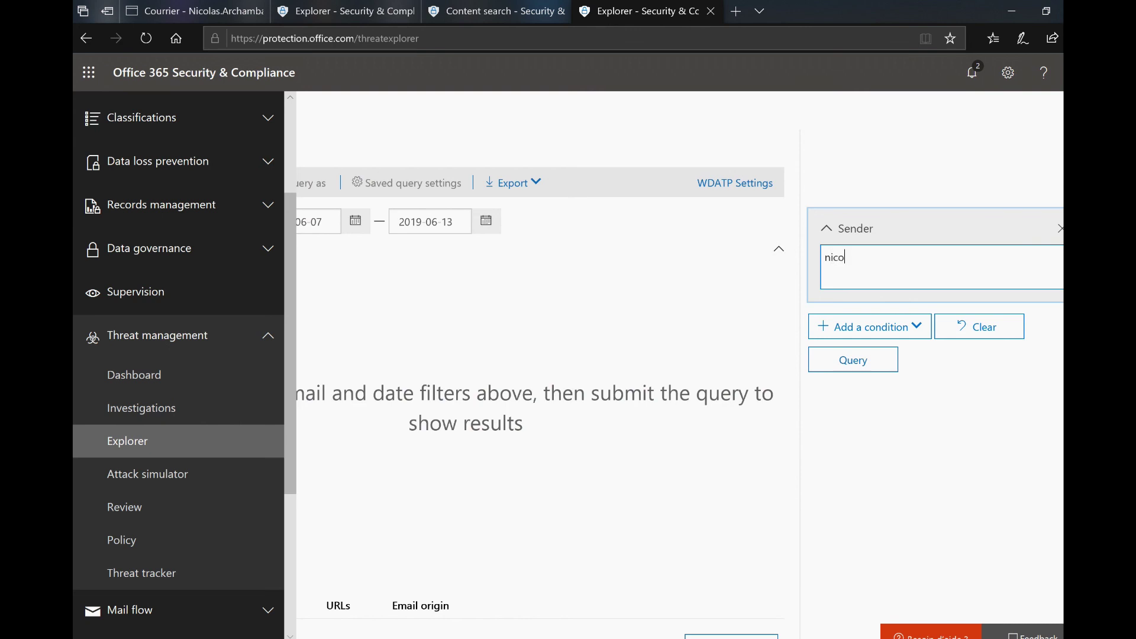
{"action": "type", "text": "titi"}
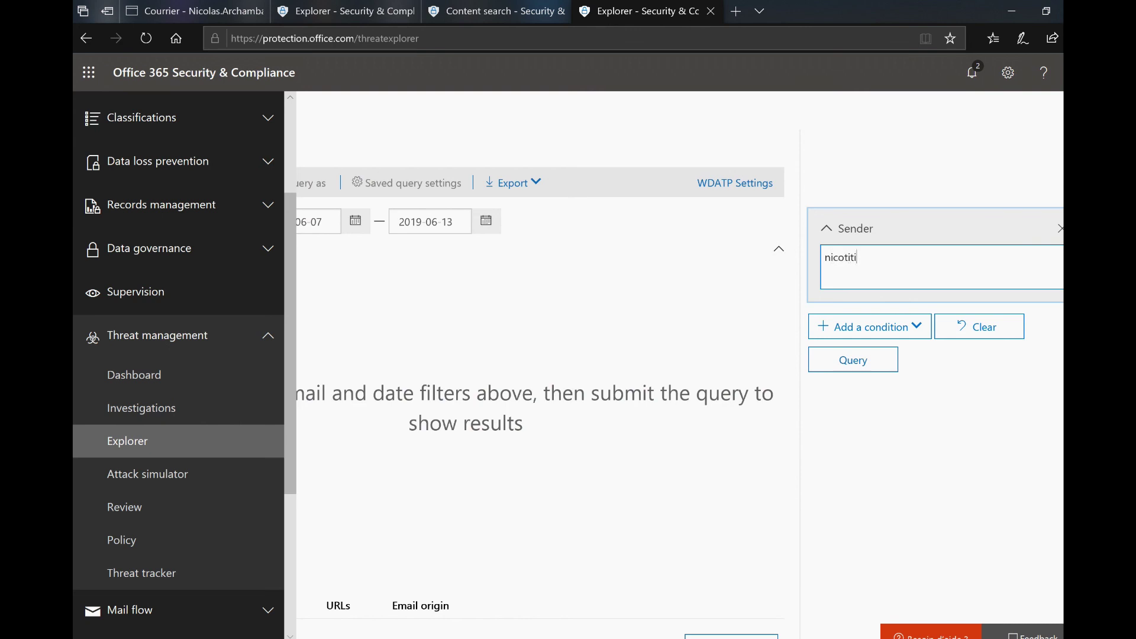